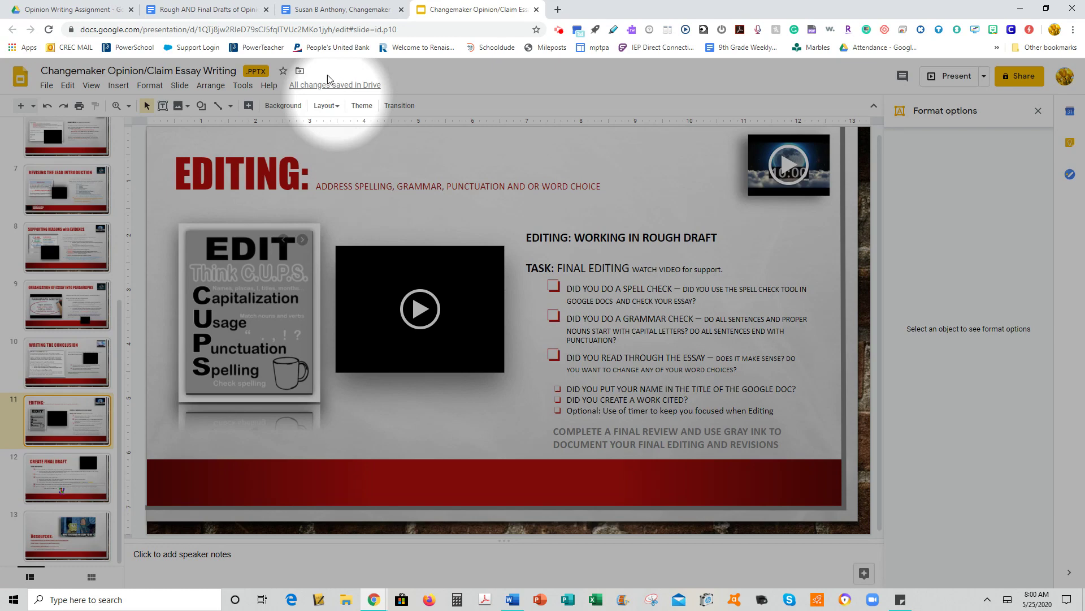
- Retitle the essay file with the writer's name in front and 'Opinion/Claim Essay' at the end
{"action": "left_click", "coordinate": [328, 10]}
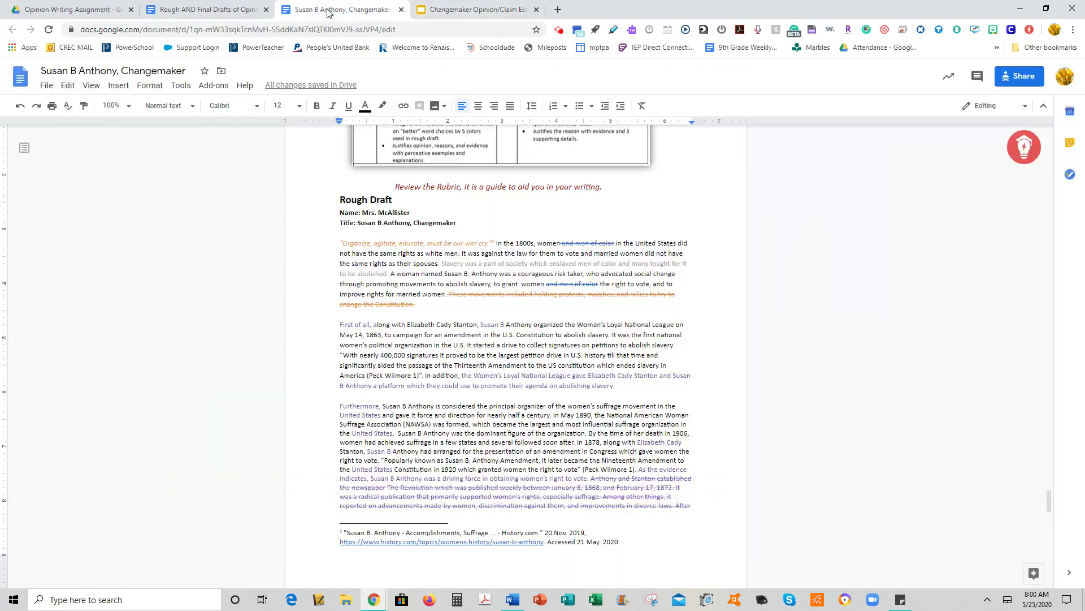
{"action": "left_click", "coordinate": [44, 68]}
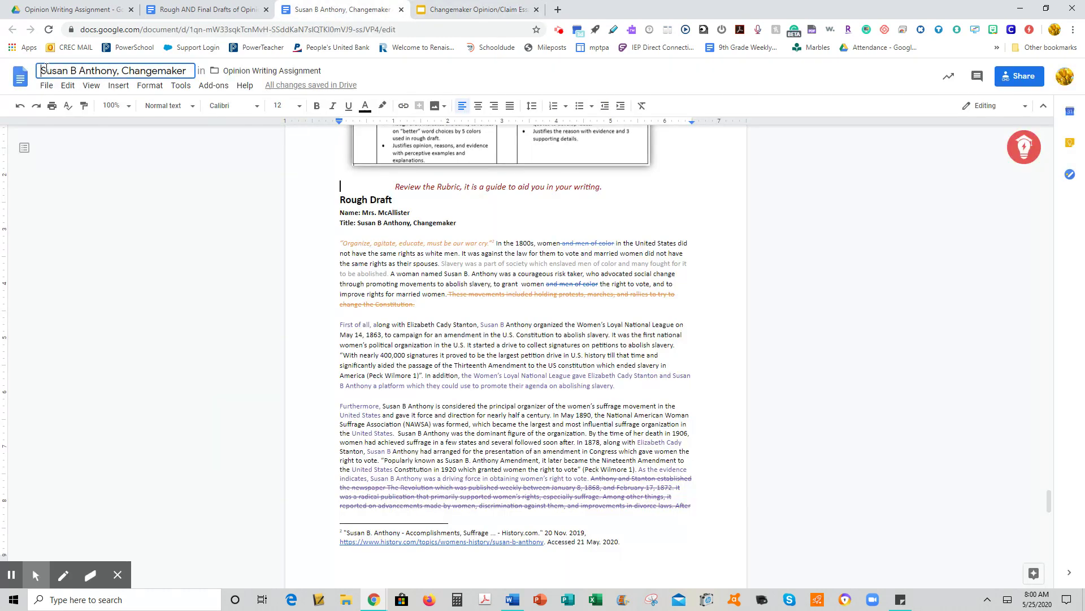
{"action": "type", "text": "Mrs. M"}
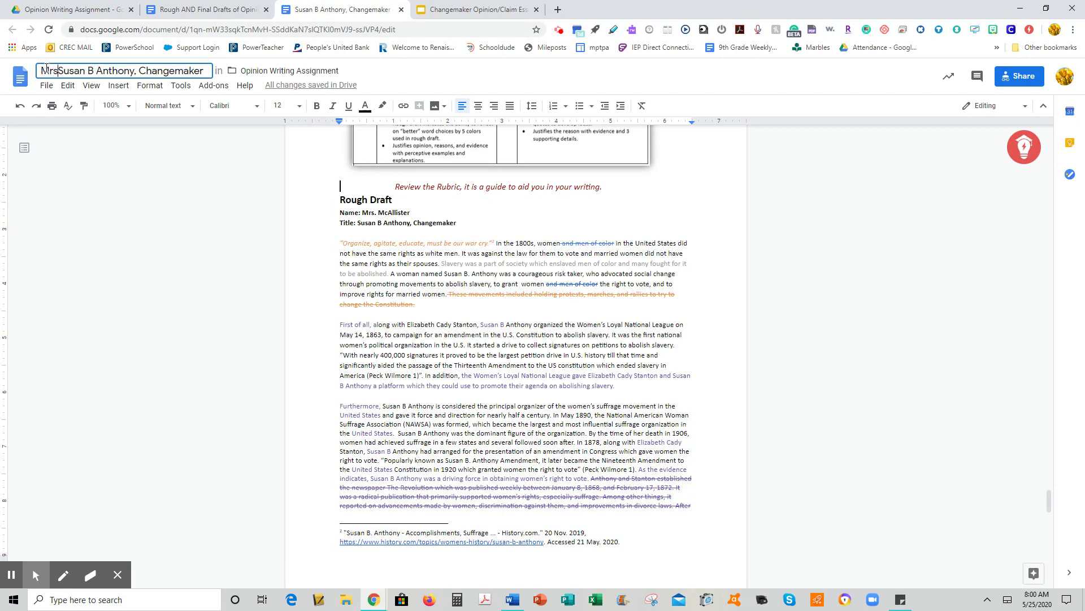
{"action": "type", "text": "c"}
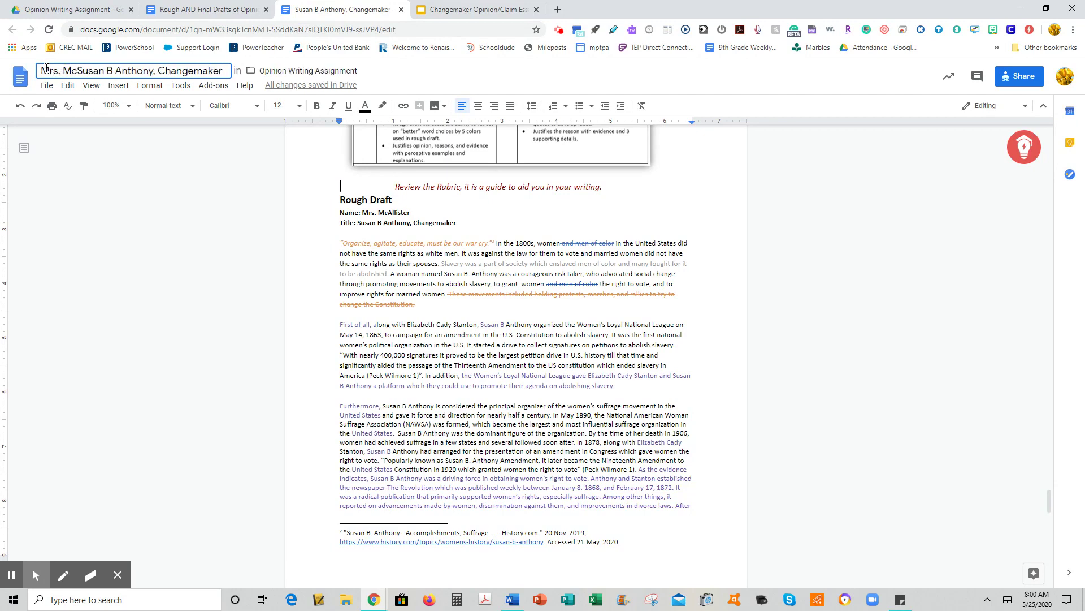
{"action": "type", "text": "Allister"}
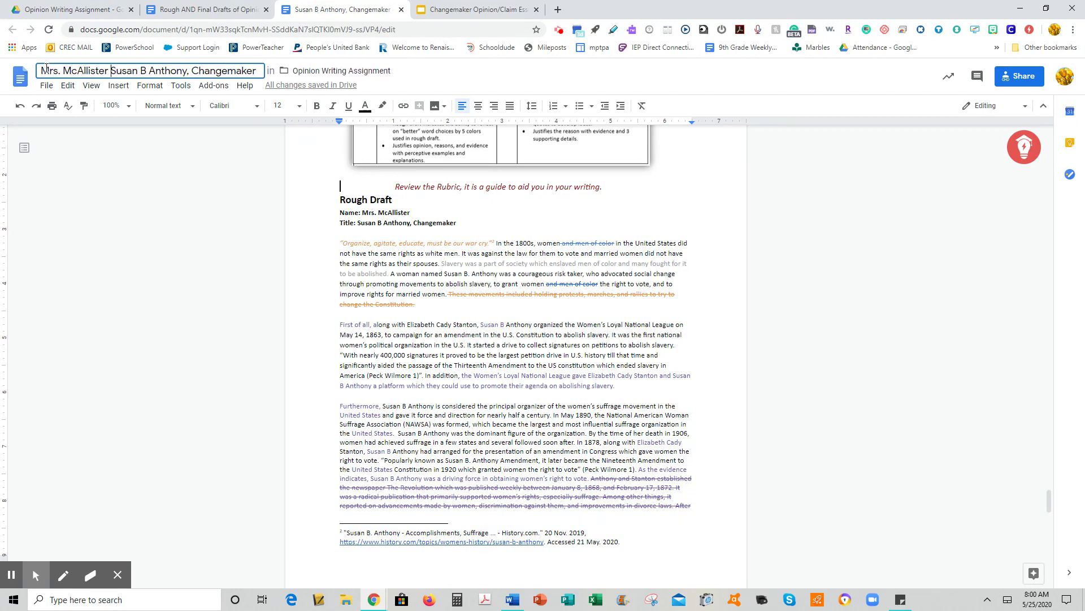
{"action": "left_click", "coordinate": [262, 70]}
{"action": "type", "text": "Opini"}
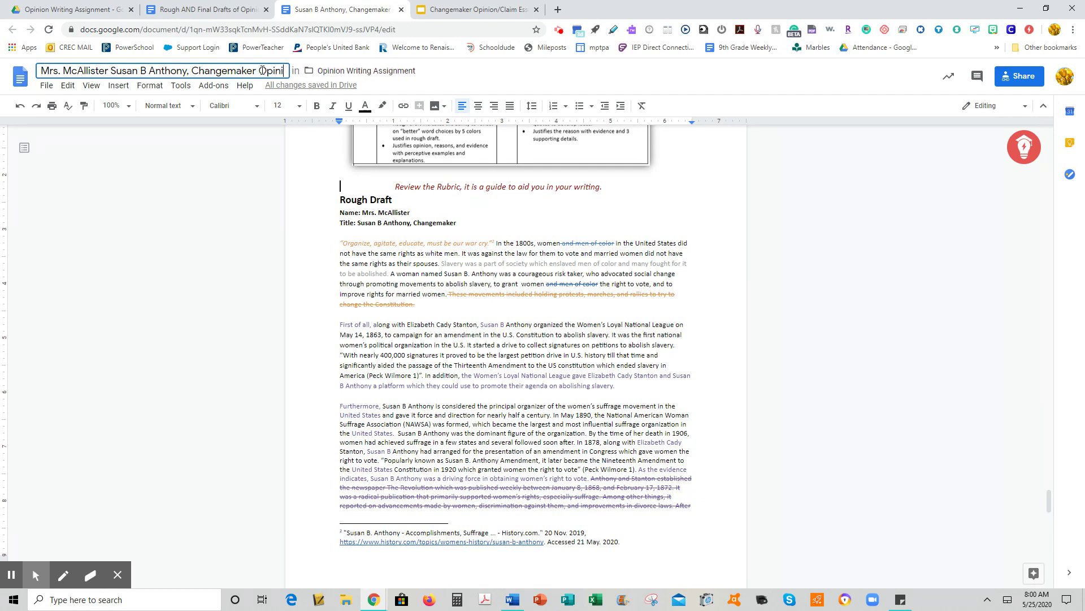
{"action": "type", "text": "on/Cl"}
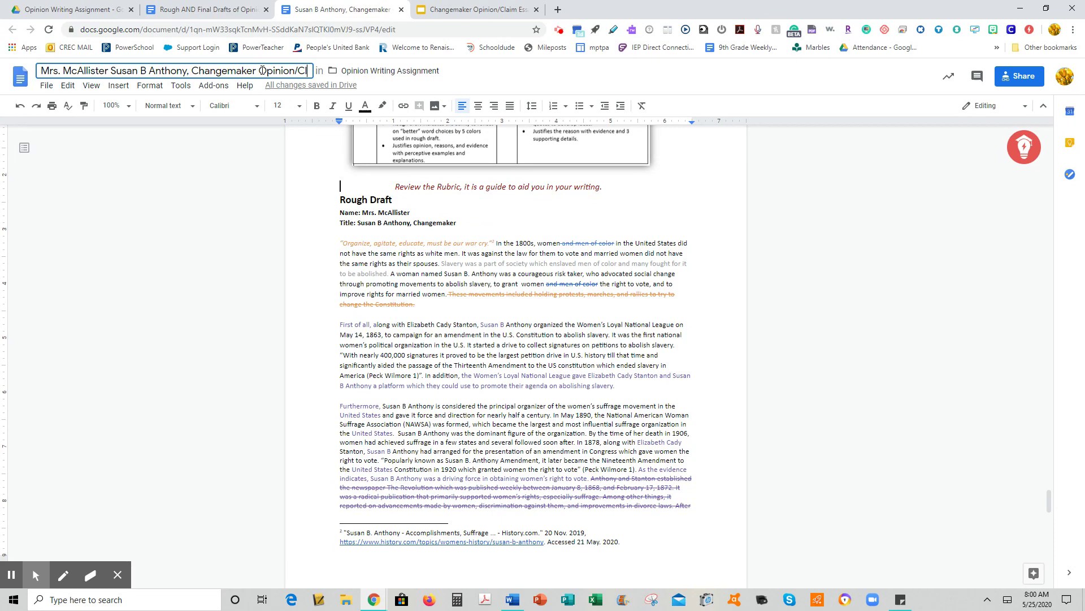
{"action": "type", "text": "aim Essay"}
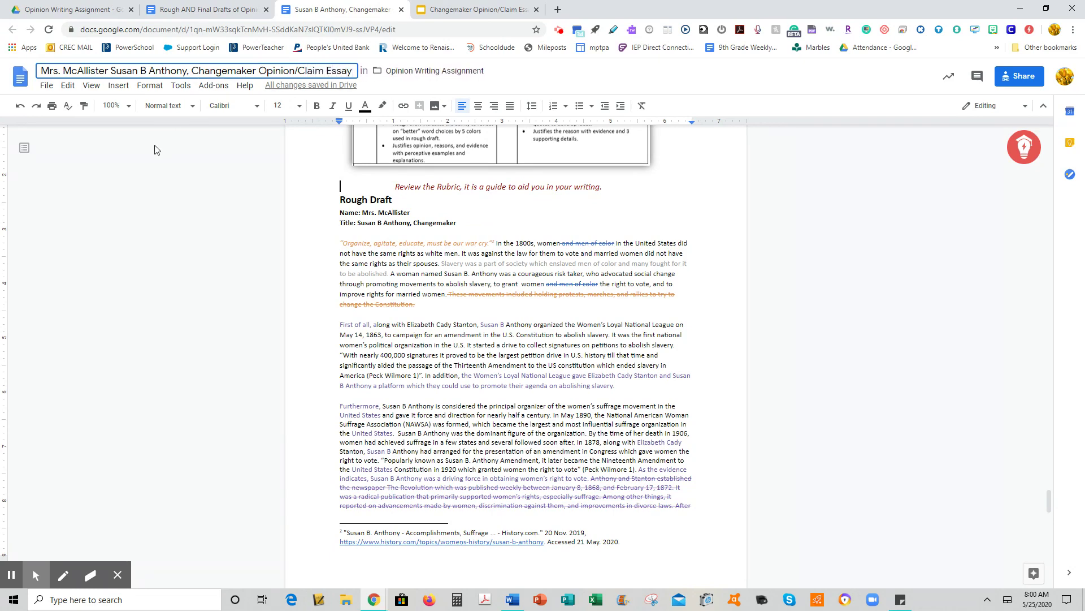
{"action": "key", "text": "Return"}
- After glancing at the checklist slide, delete a letter in the essay to create the misspelling 'womn'
{"action": "left_click", "coordinate": [430, 10]}
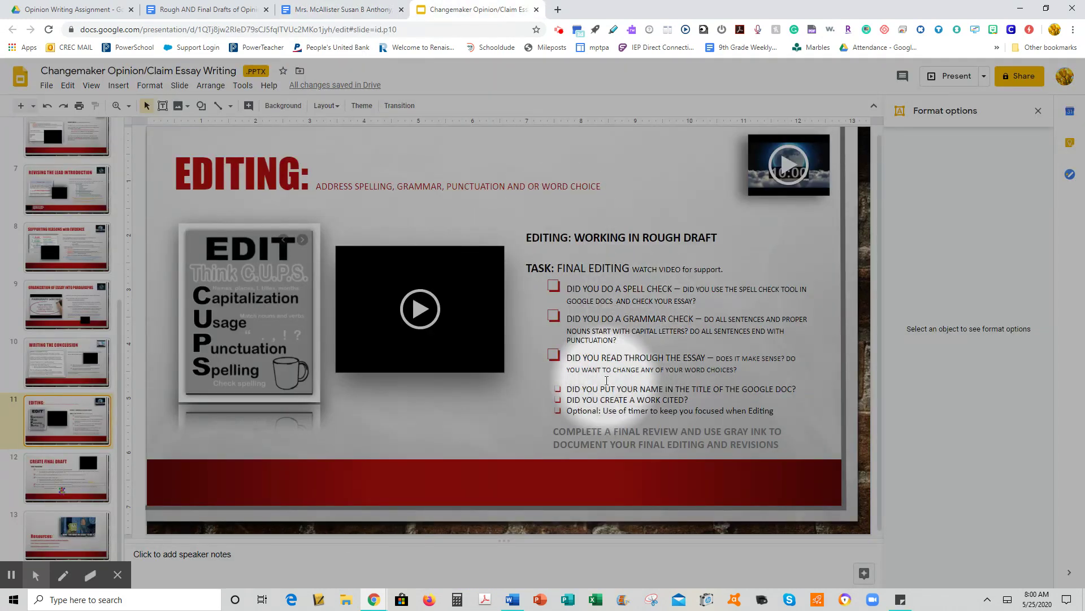
{"action": "left_click", "coordinate": [339, 10]}
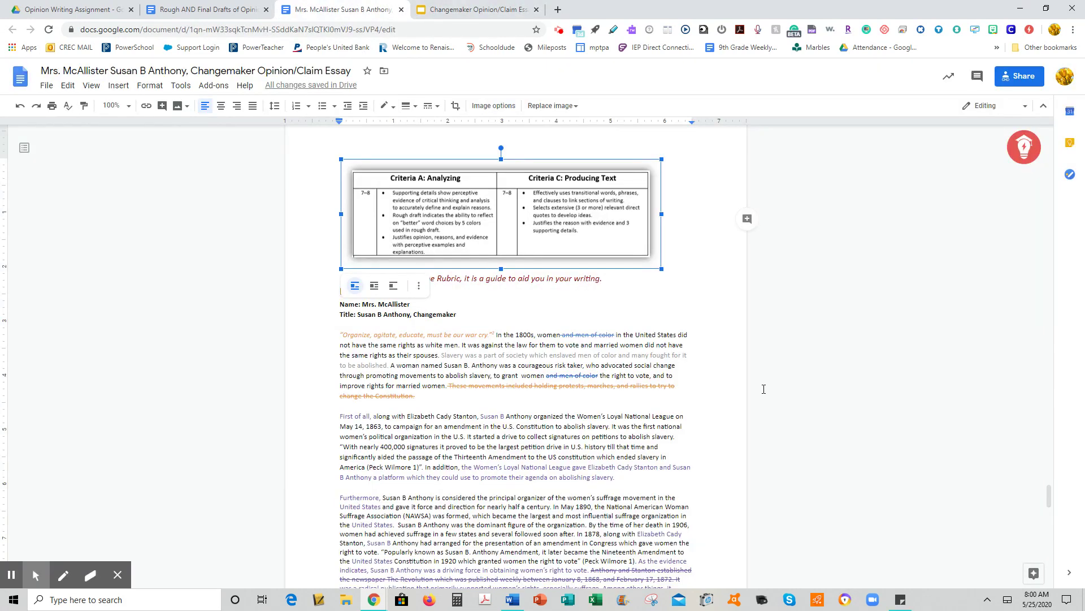
{"action": "left_click_drag", "start_coordinate": [1049, 497], "coordinate": [1050, 507]}
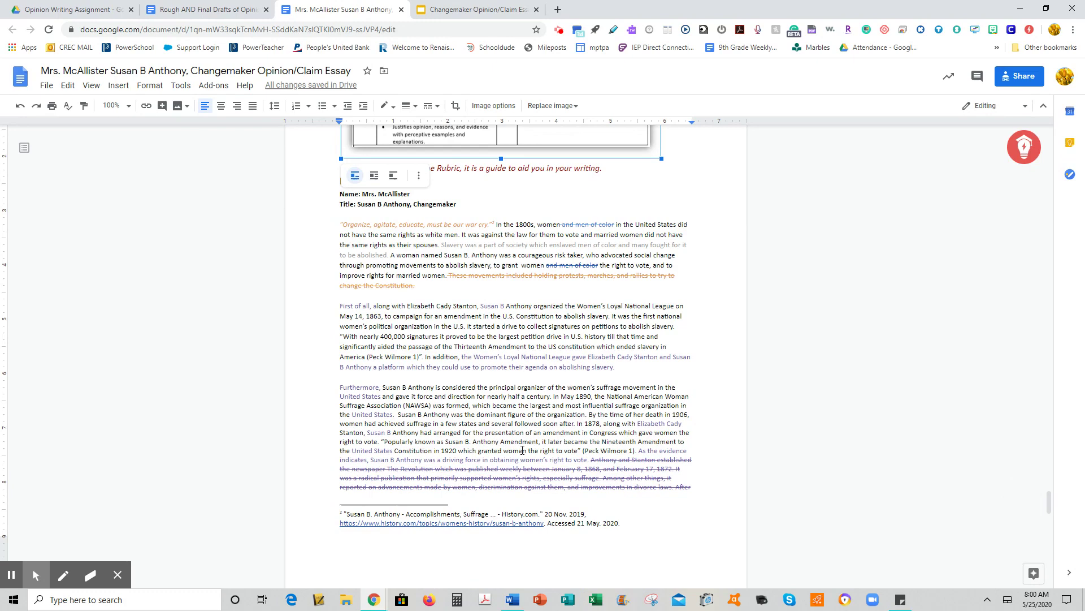
{"action": "left_click", "coordinate": [707, 478]}
{"action": "key", "text": "BackSpace"}
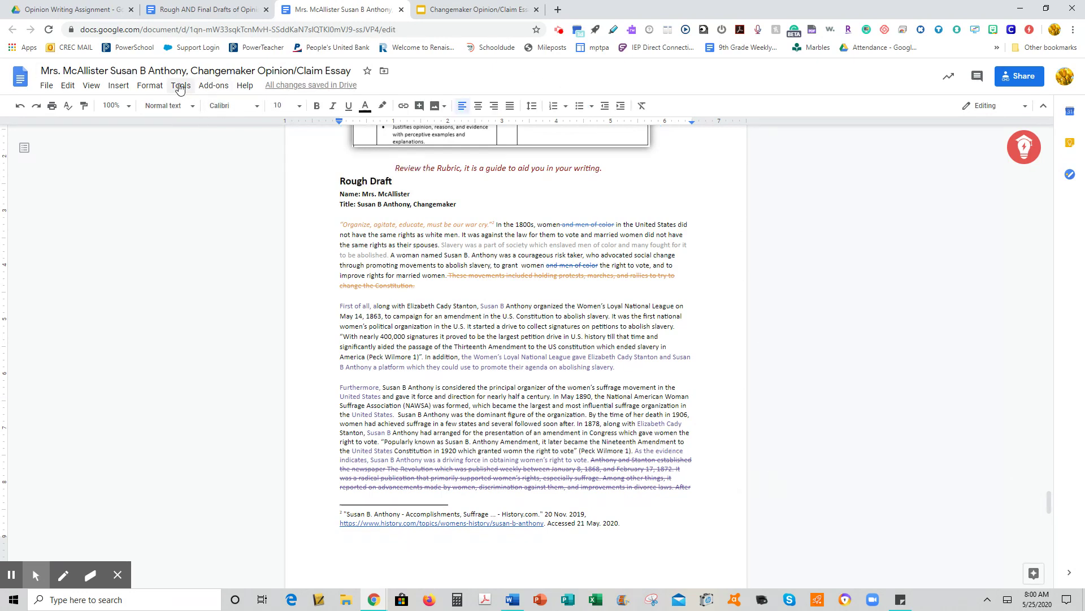
- Run Spelling and grammar check, accepting 'women' and ignoring the 'vote"' suggestion
{"action": "left_click", "coordinate": [181, 86]}
{"action": "mouse_move", "coordinate": [327, 112]}
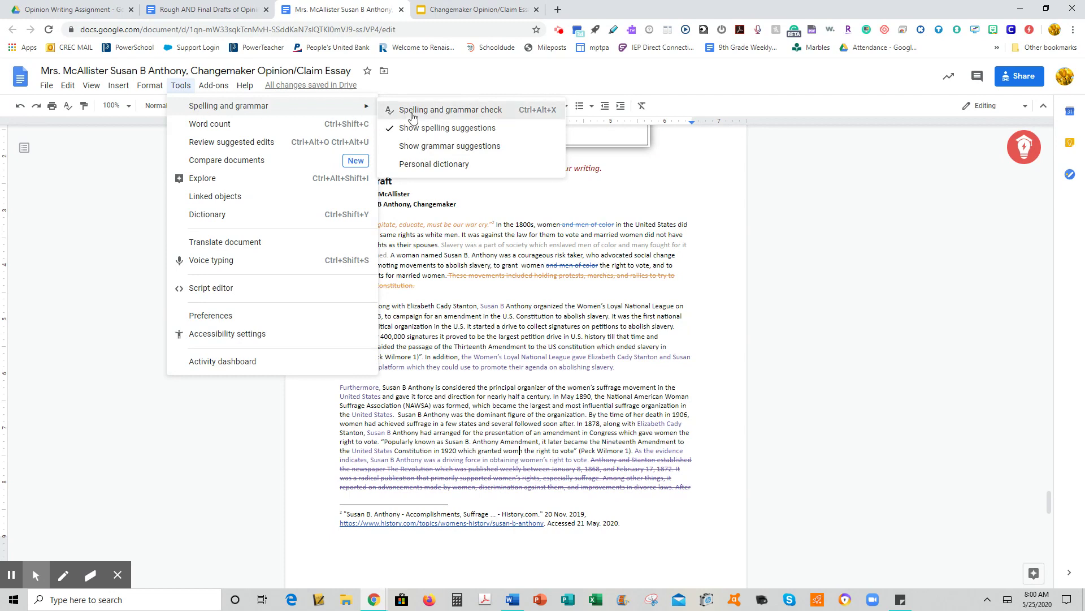
{"action": "left_click", "coordinate": [412, 112]}
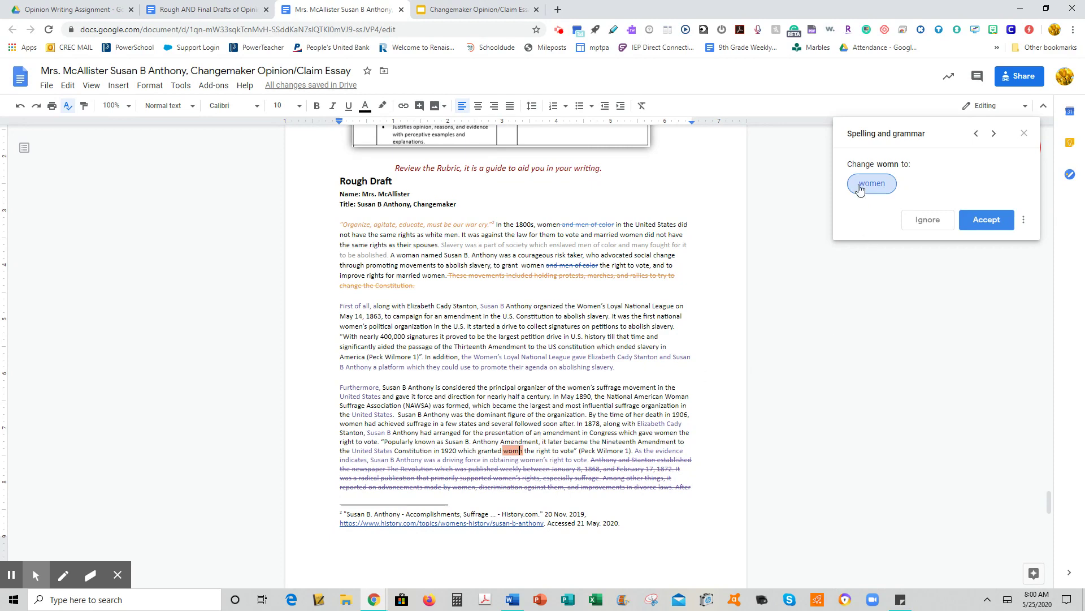
{"action": "left_click", "coordinate": [1001, 226]}
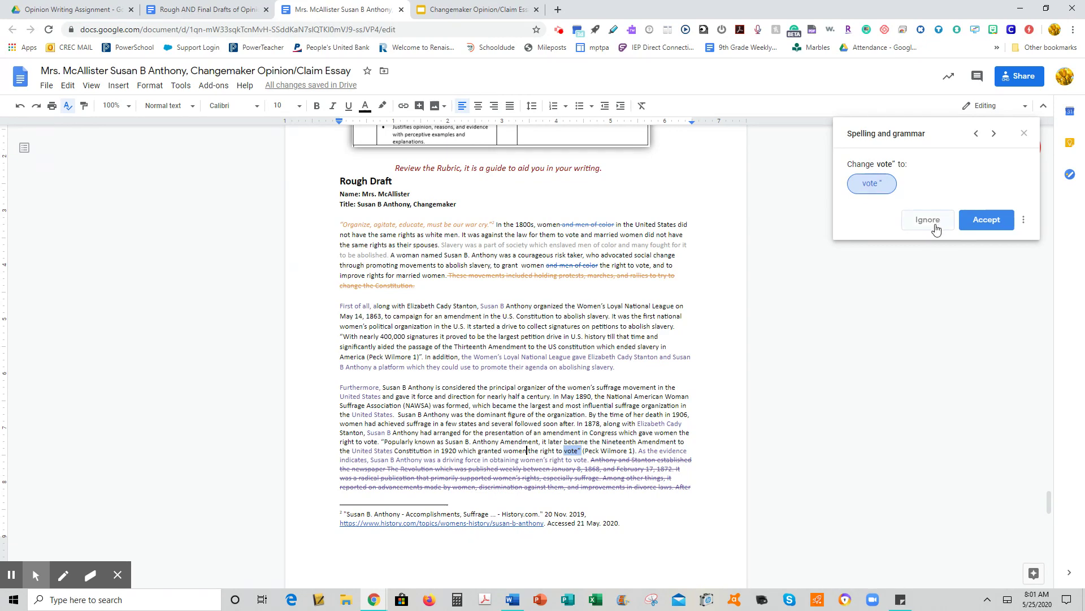
{"action": "left_click", "coordinate": [936, 227]}
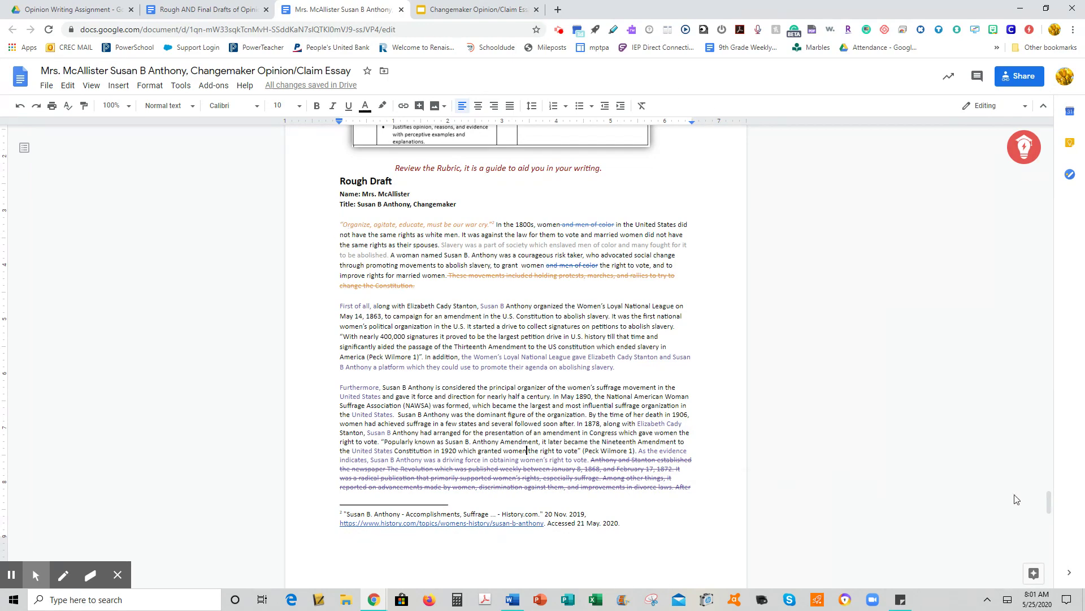
{"action": "mouse_move", "coordinate": [1046, 501]}
{"action": "left_mouse_down"}
{"action": "mouse_move", "coordinate": [1049, 523]}
{"action": "mouse_move", "coordinate": [1048, 496]}
{"action": "left_mouse_up"}
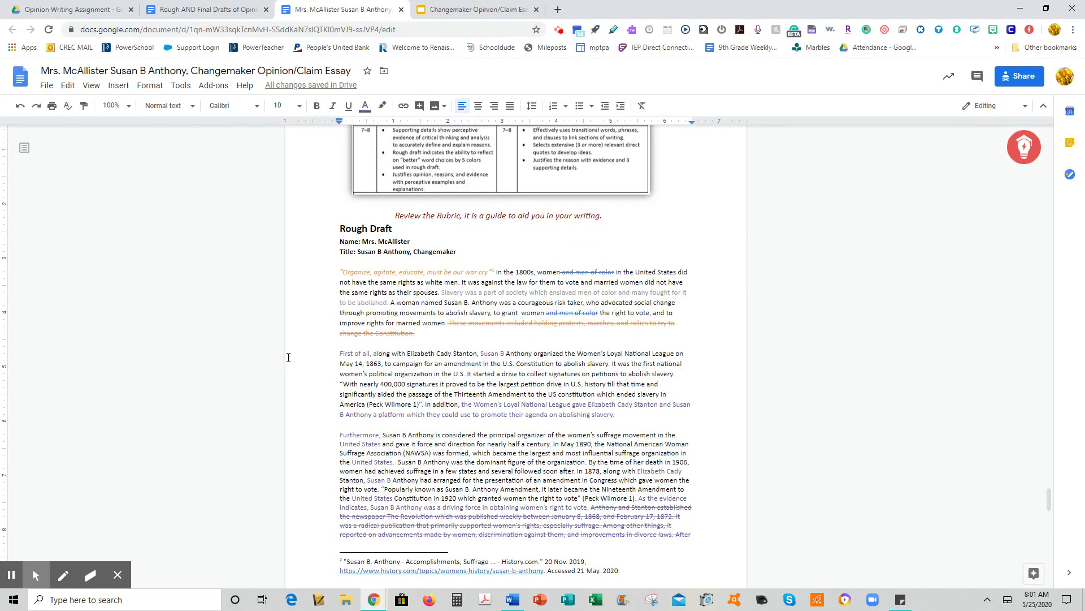
{"action": "left_click", "coordinate": [713, 539]}
{"action": "left_click_drag", "start_coordinate": [1050, 503], "coordinate": [1049, 502]}
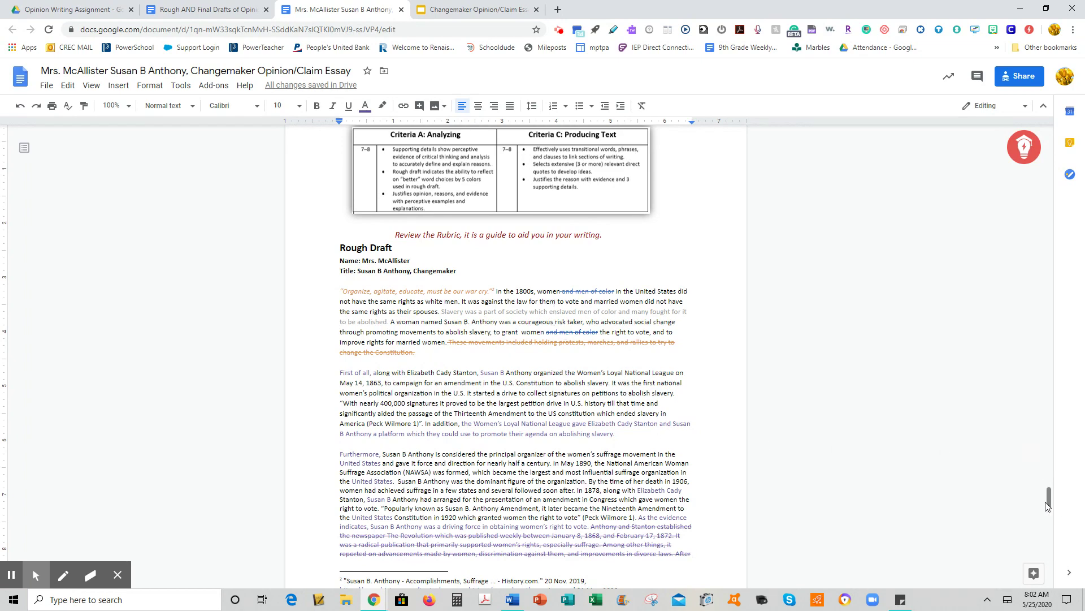
{"action": "mouse_move", "coordinate": [1050, 500]}
{"action": "left_mouse_down"}
{"action": "mouse_move", "coordinate": [1052, 520]}
{"action": "mouse_move", "coordinate": [1051, 500]}
{"action": "left_mouse_up"}
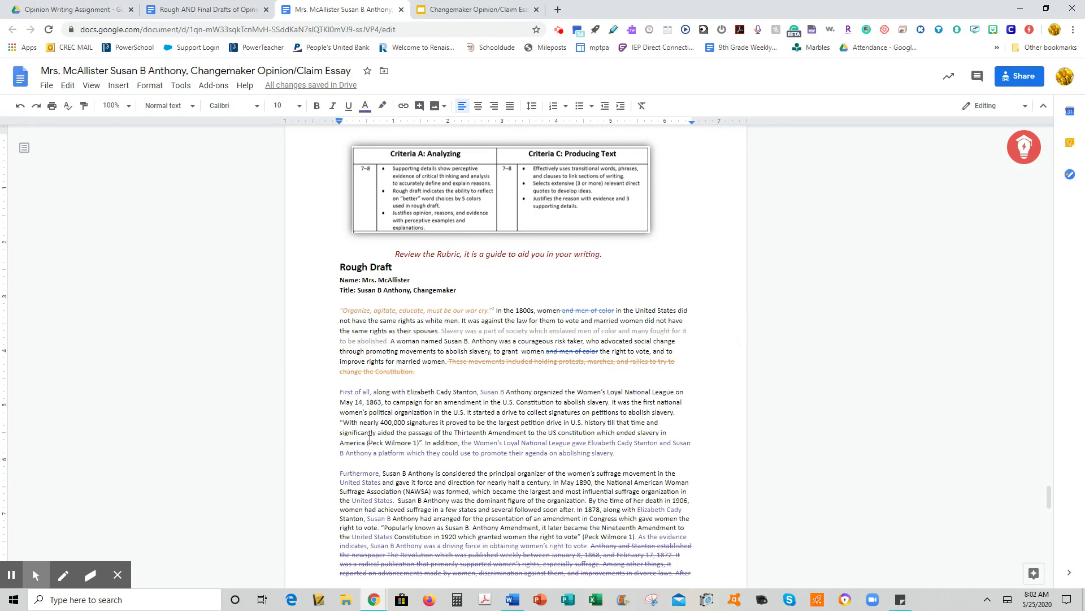
{"action": "left_click_drag", "start_coordinate": [1048, 505], "coordinate": [1049, 531]}
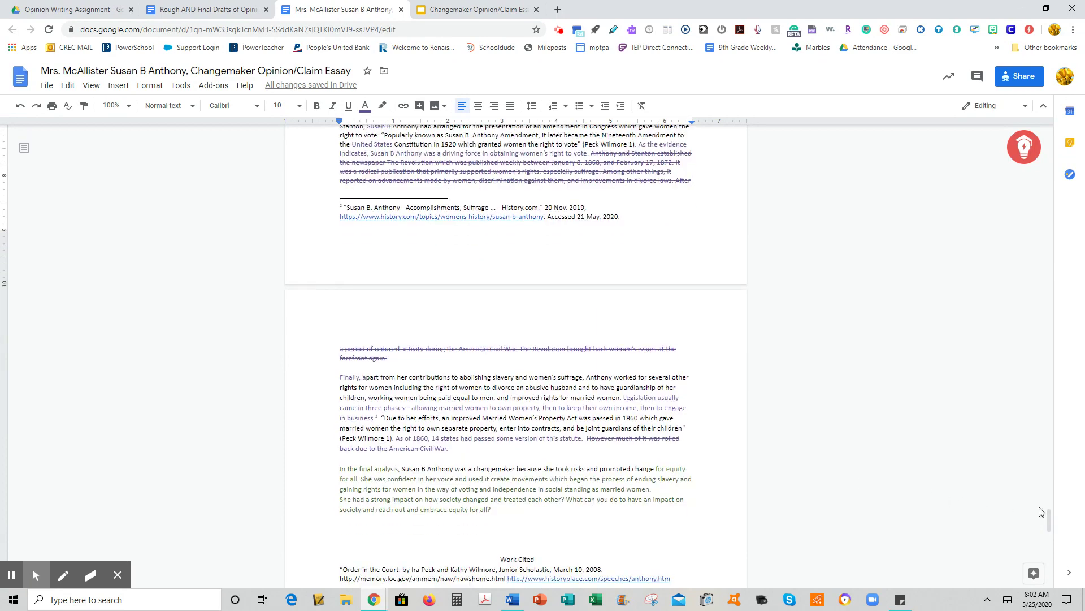
{"action": "left_click_drag", "start_coordinate": [1049, 520], "coordinate": [1047, 495]}
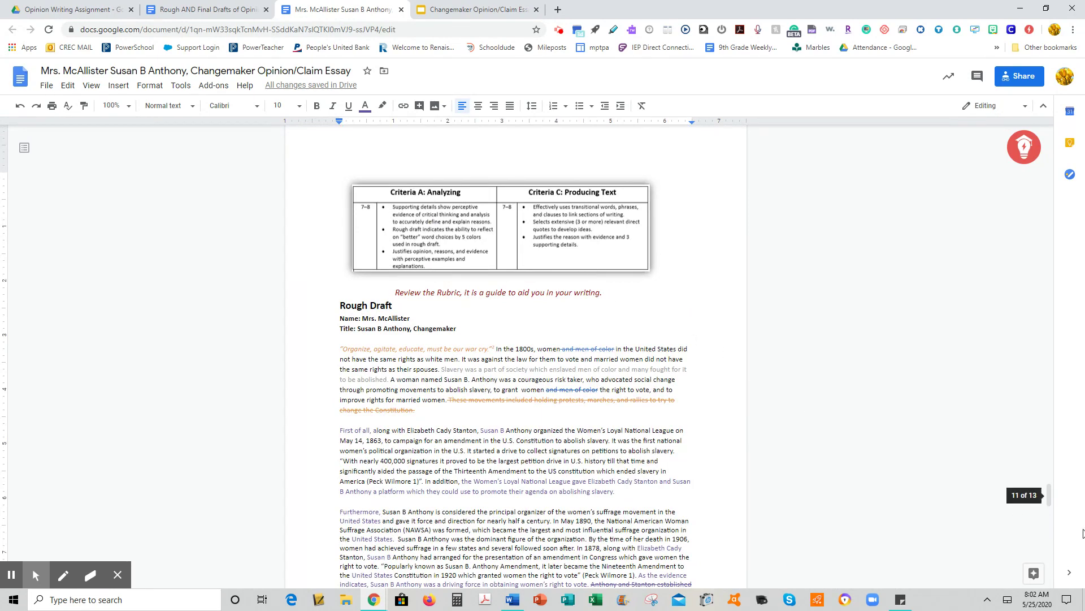
{"action": "left_click_drag", "start_coordinate": [1049, 494], "coordinate": [1051, 511]}
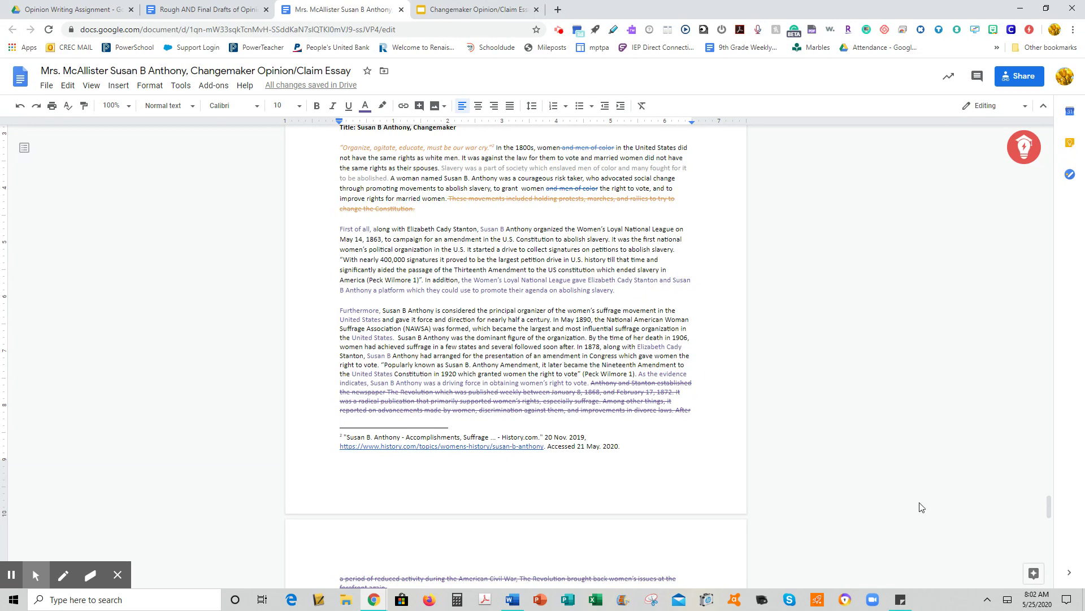
{"action": "left_click_drag", "start_coordinate": [1048, 504], "coordinate": [1049, 515]}
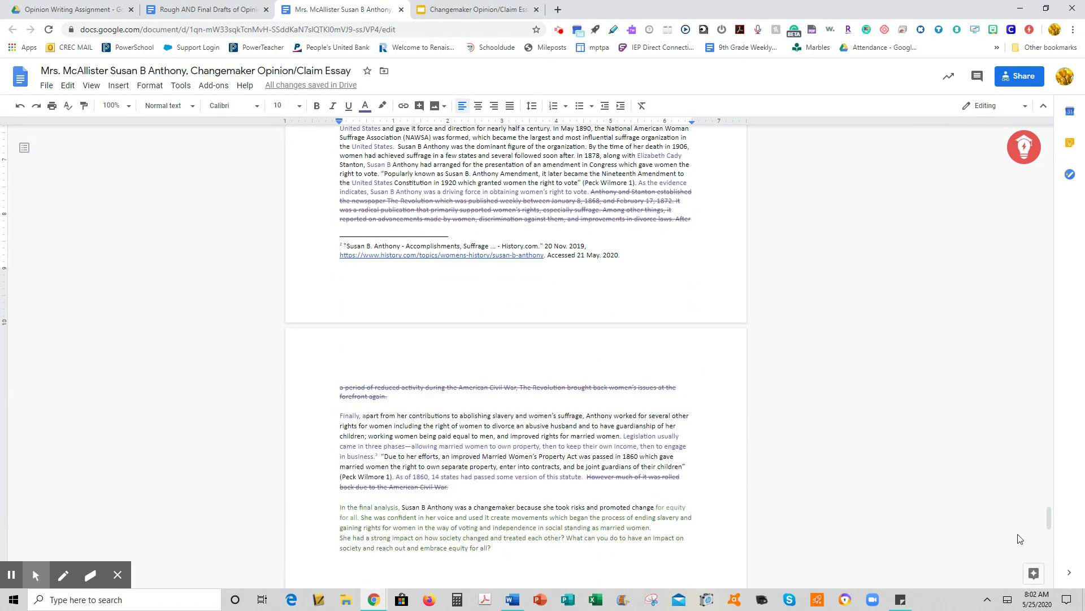
{"action": "left_click_drag", "start_coordinate": [1050, 517], "coordinate": [1050, 500]}
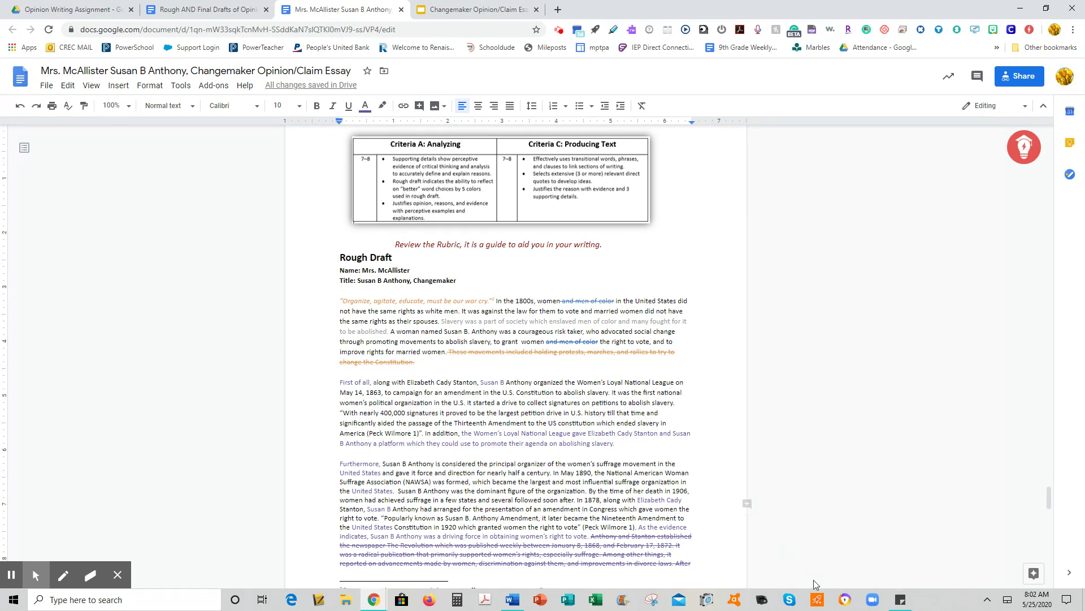
- Review the three research URLs in Sticky Notes, then go back to the Editing checklist slide
{"action": "left_click", "coordinate": [901, 602]}
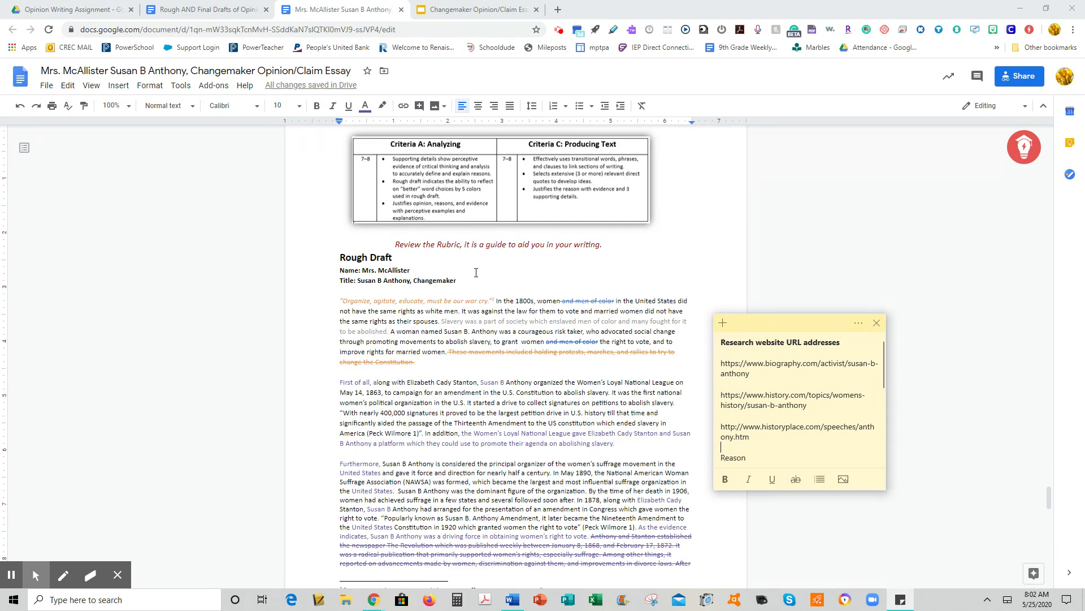
{"action": "left_click", "coordinate": [1049, 503]}
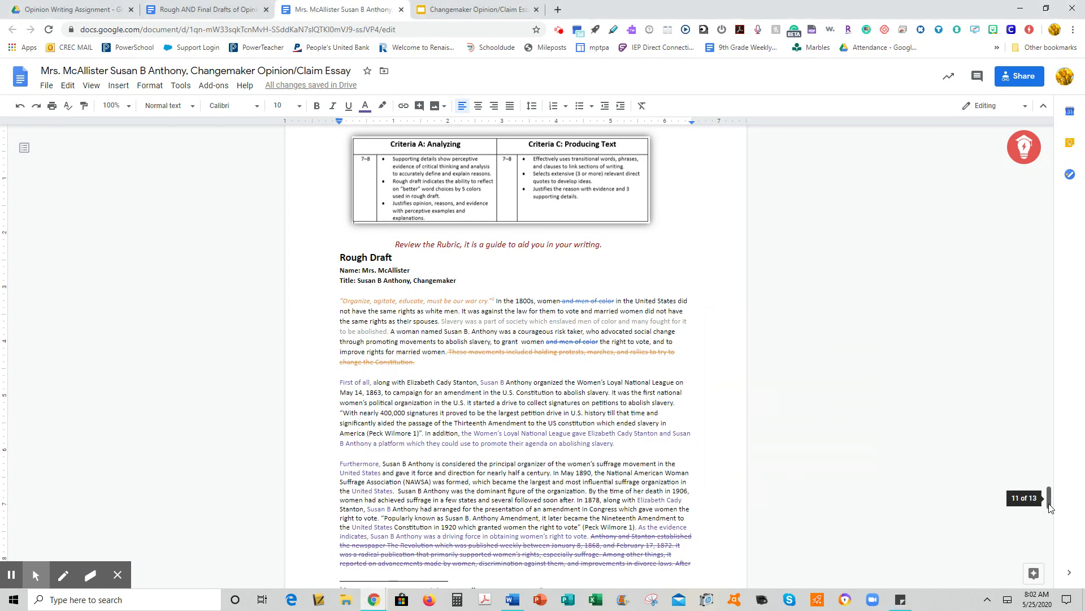
{"action": "left_click", "coordinate": [459, 7]}
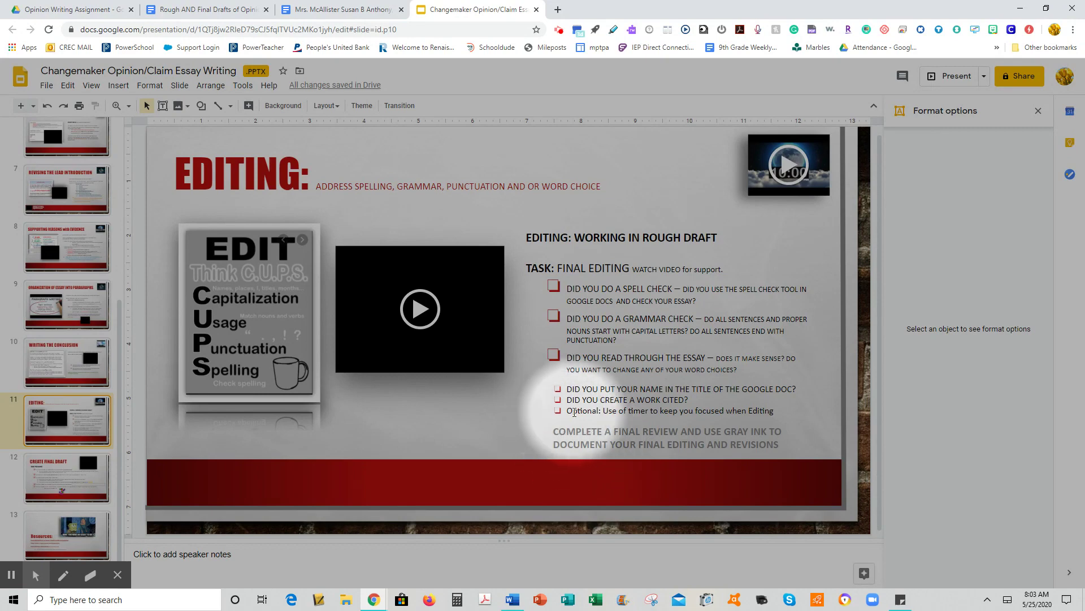
- Open EasyBib Bibliography Creator's Manage Bibliography in the essay and pick the Website source type
{"action": "left_click", "coordinate": [371, 15]}
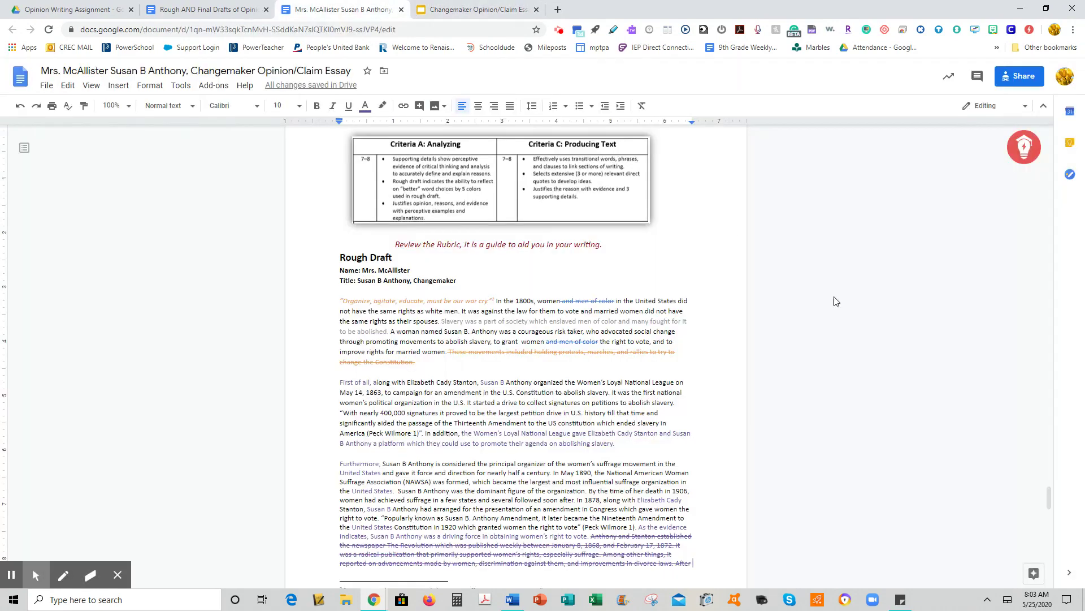
{"action": "left_click", "coordinate": [214, 84]}
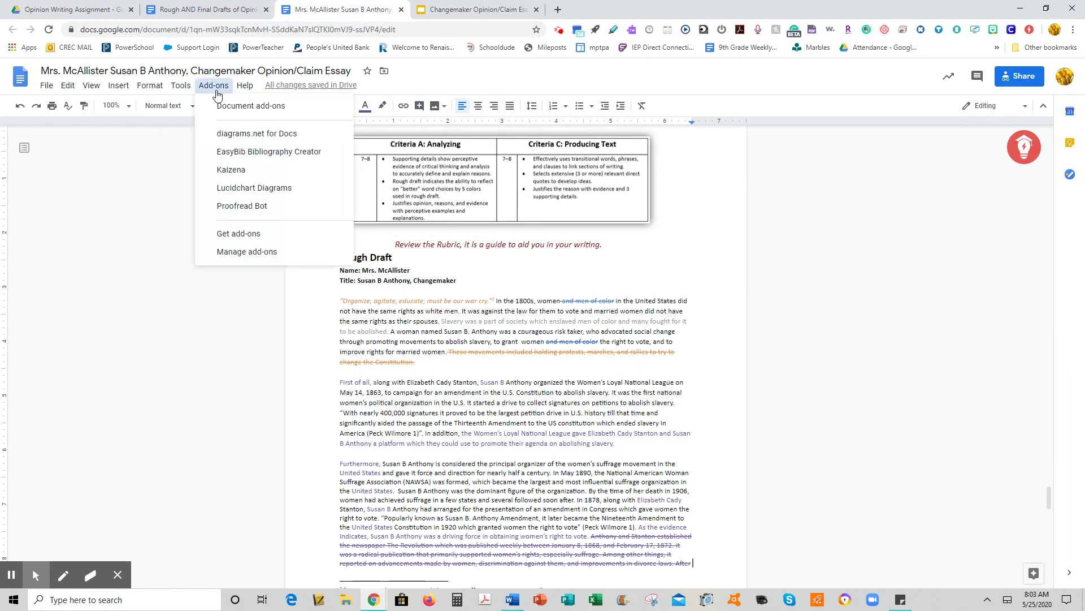
{"action": "mouse_move", "coordinate": [220, 154]}
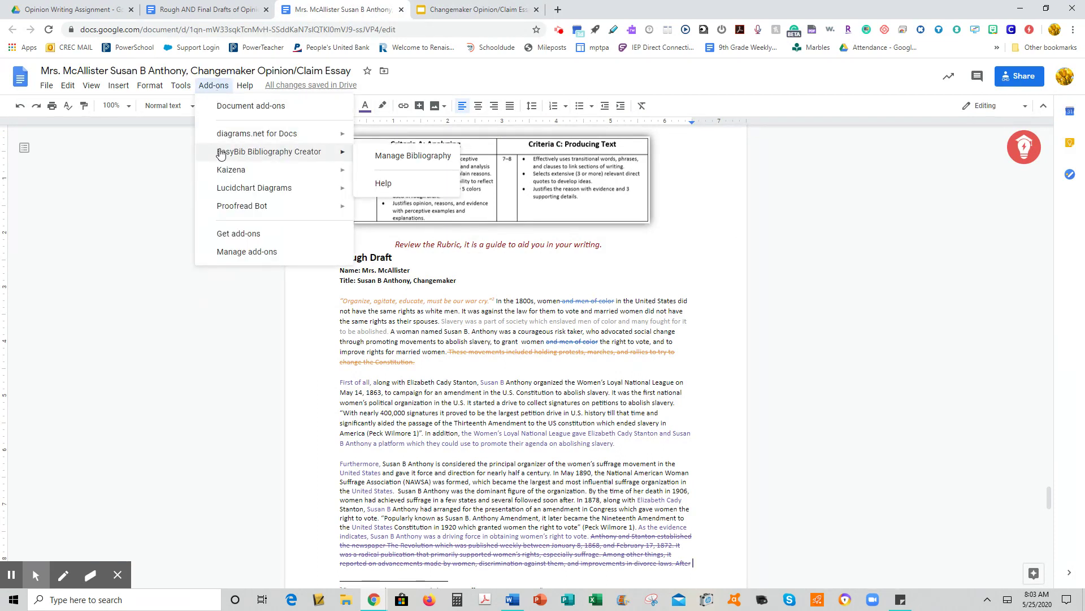
{"action": "left_click", "coordinate": [404, 160]}
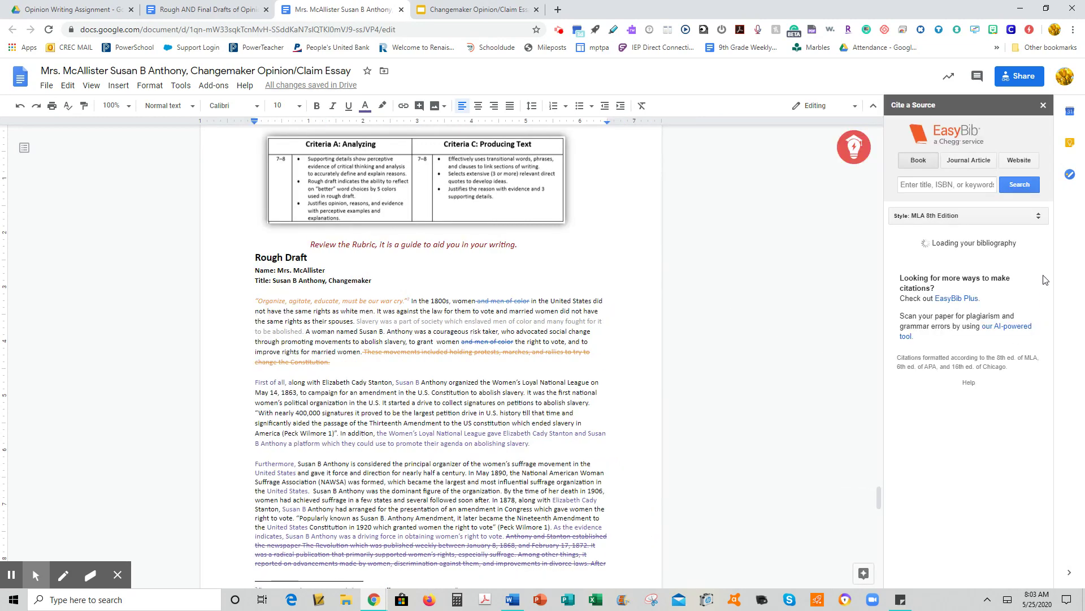
{"action": "left_click", "coordinate": [1026, 164]}
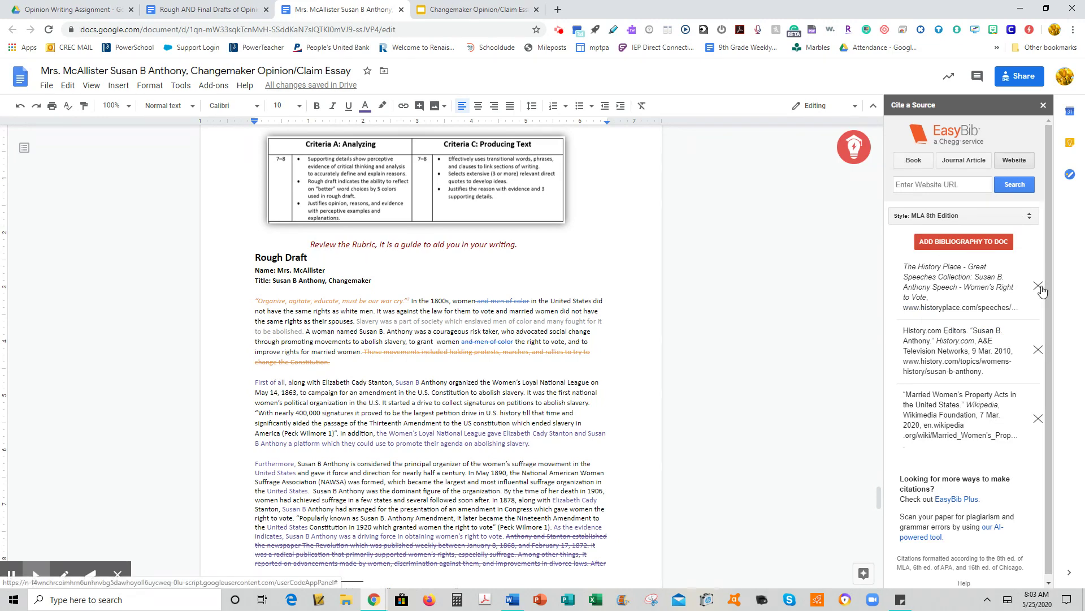
- Delete the History Place, History.com and Married Women's Property Acts citations, keeping MLA 8th Edition
{"action": "left_click", "coordinate": [1038, 304]}
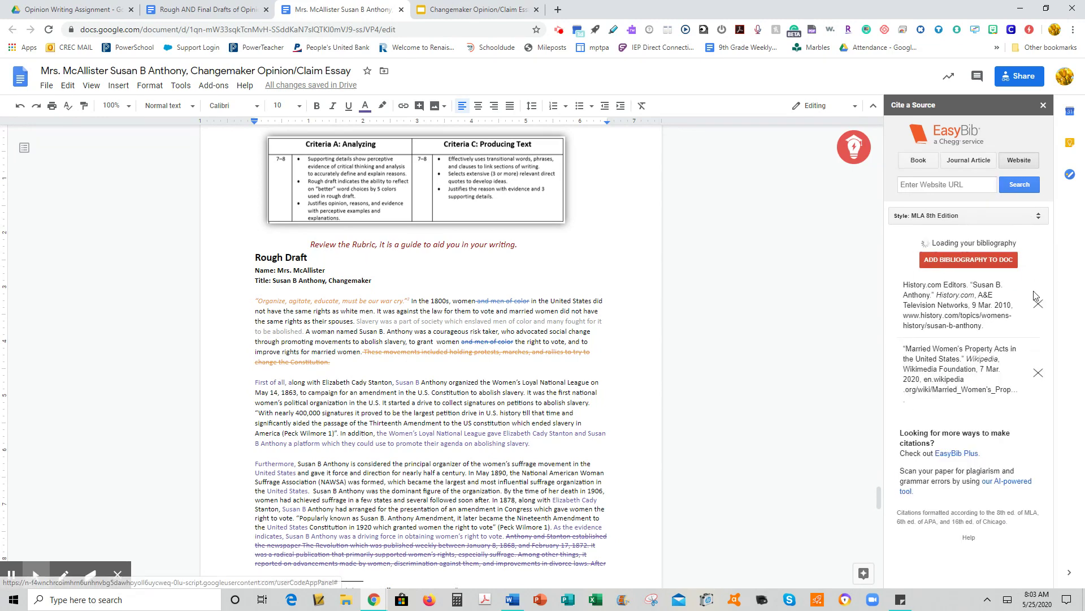
{"action": "left_click", "coordinate": [1038, 306]}
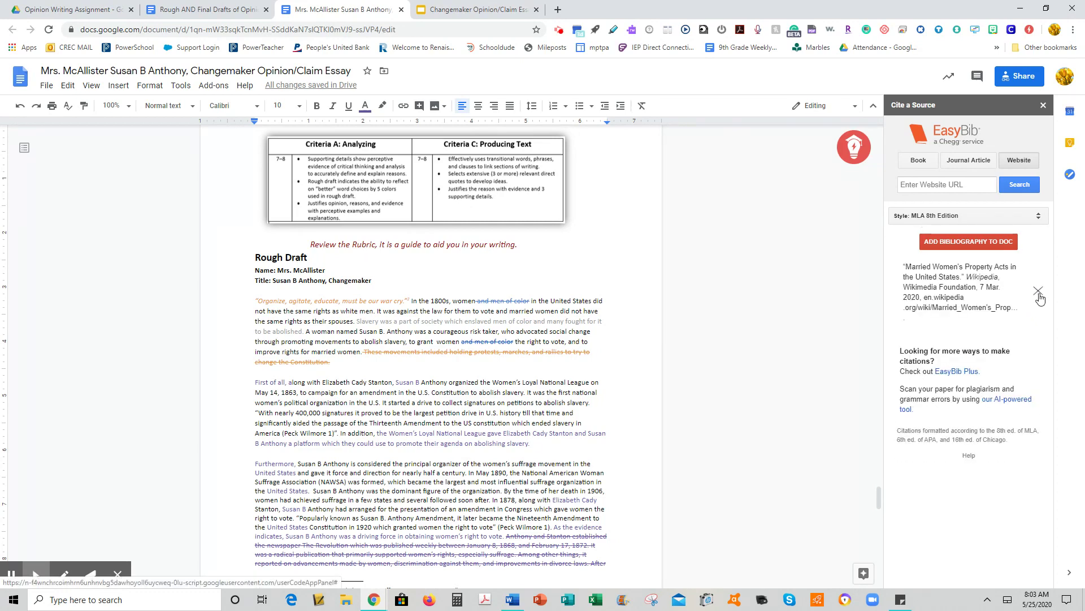
{"action": "left_click", "coordinate": [1039, 307]}
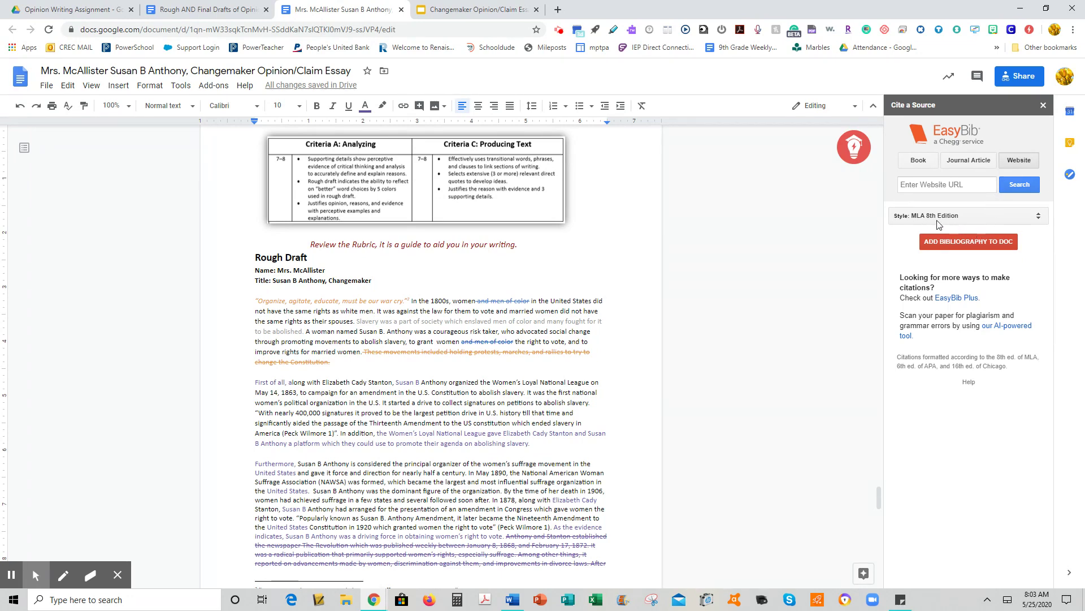
{"action": "left_click", "coordinate": [1039, 217]}
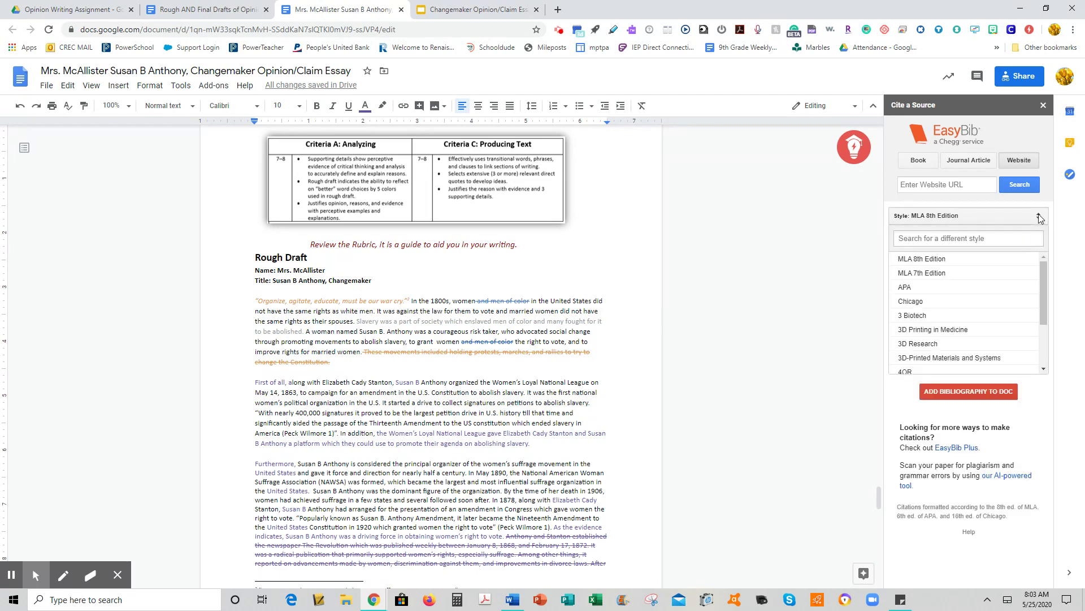
{"action": "left_click", "coordinate": [941, 264]}
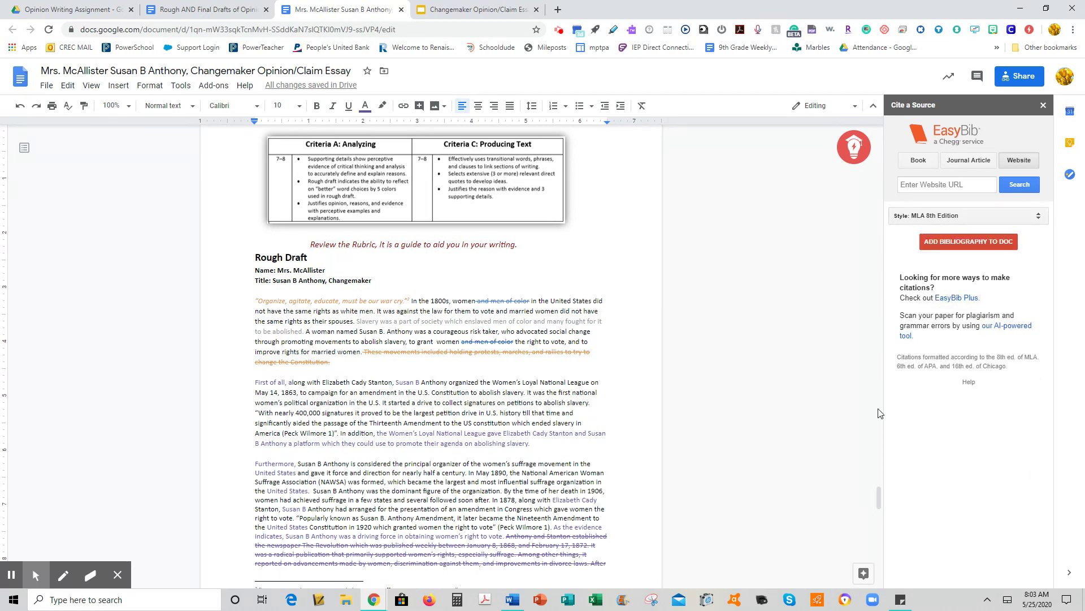
- Copy the History.com Susan B. Anthony footnote URL into EasyBib, search it, and select the result
{"action": "mouse_move", "coordinate": [880, 497]}
{"action": "left_mouse_down"}
{"action": "mouse_move", "coordinate": [881, 532]}
{"action": "mouse_move", "coordinate": [879, 512]}
{"action": "left_mouse_up"}
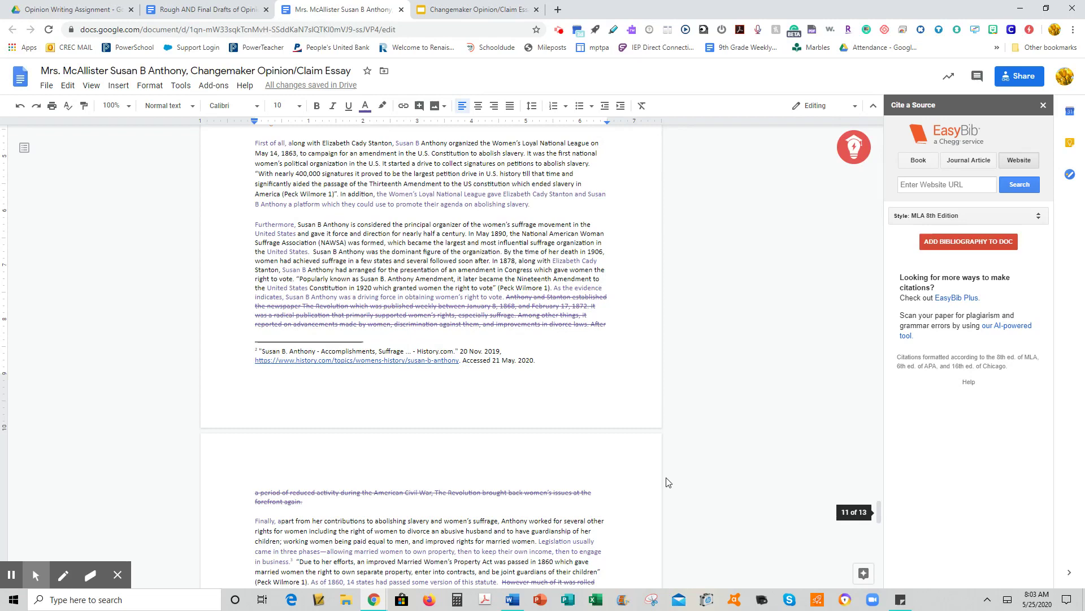
{"action": "left_click", "coordinate": [900, 599]}
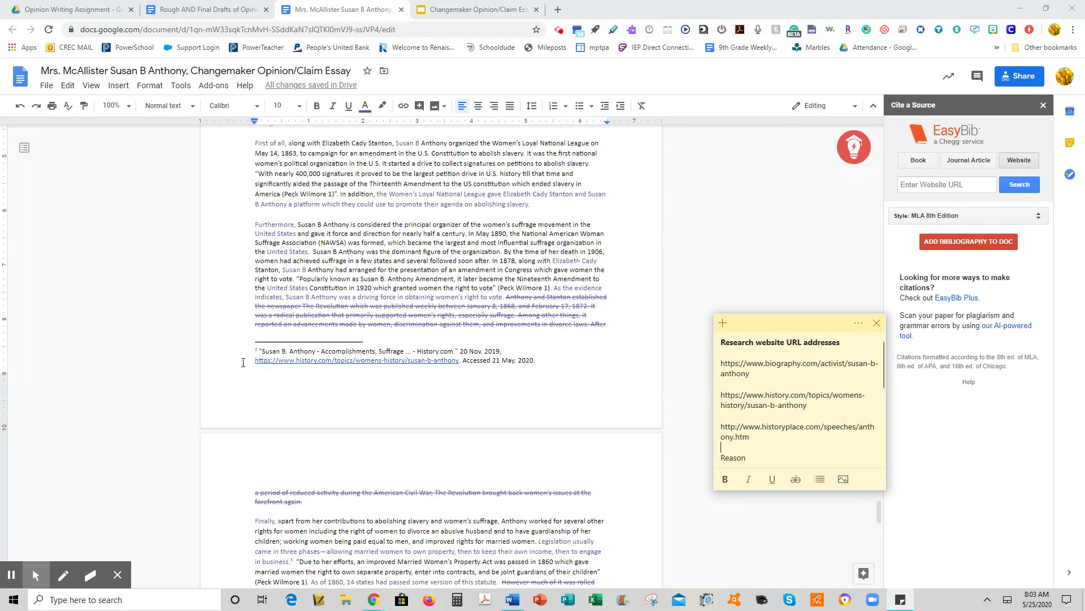
{"action": "left_click_drag", "start_coordinate": [255, 360], "coordinate": [464, 359]}
{"action": "key", "text": "ctrl+c"}
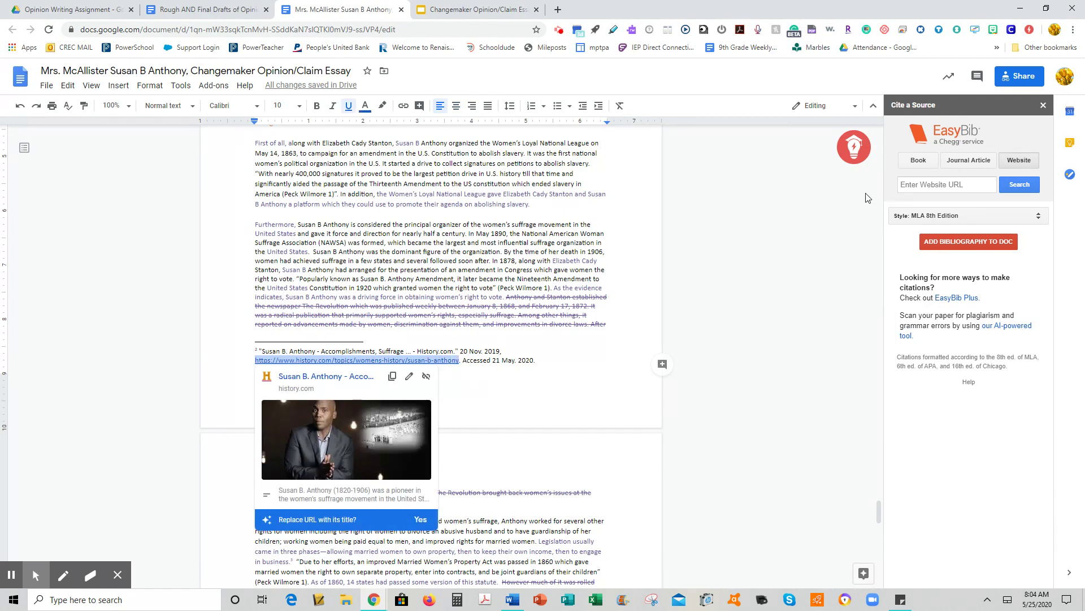
{"action": "left_click", "coordinate": [903, 183]}
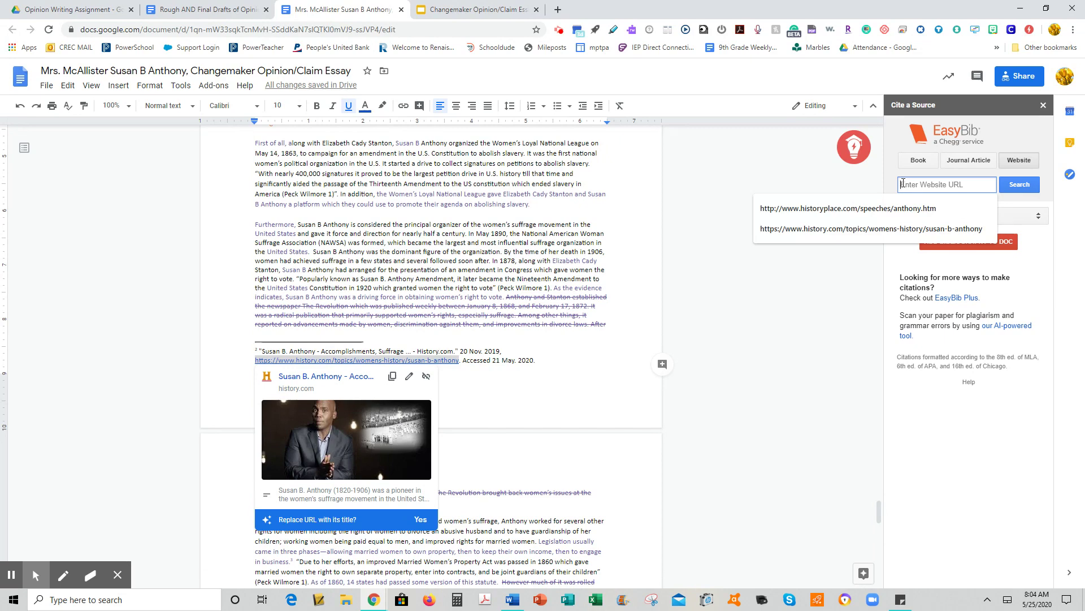
{"action": "key", "text": "ctrl+v"}
{"action": "left_click", "coordinate": [1020, 185]}
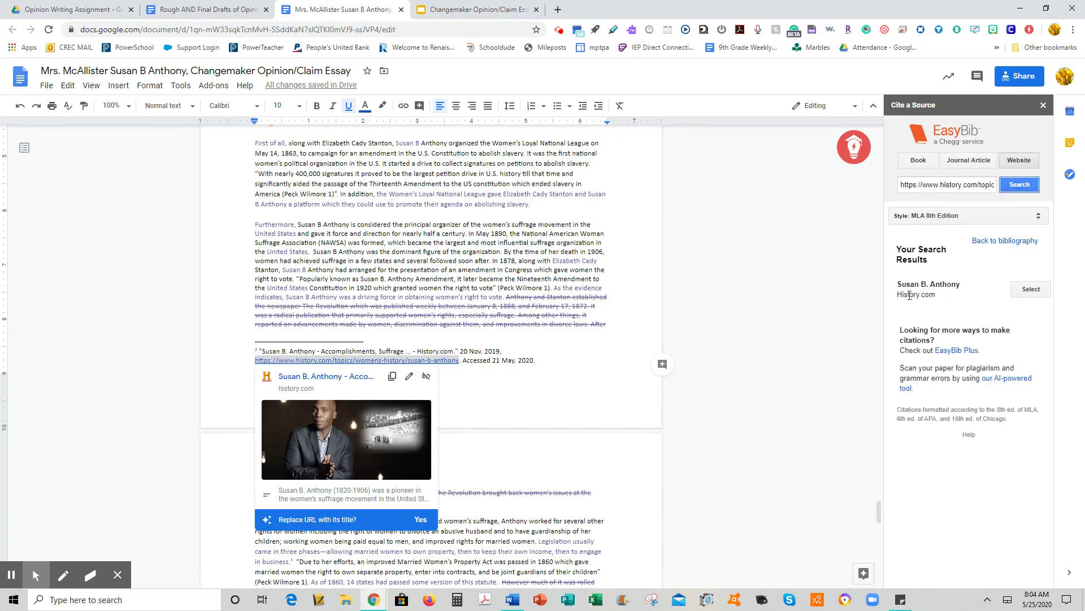
{"action": "left_click", "coordinate": [1023, 296]}
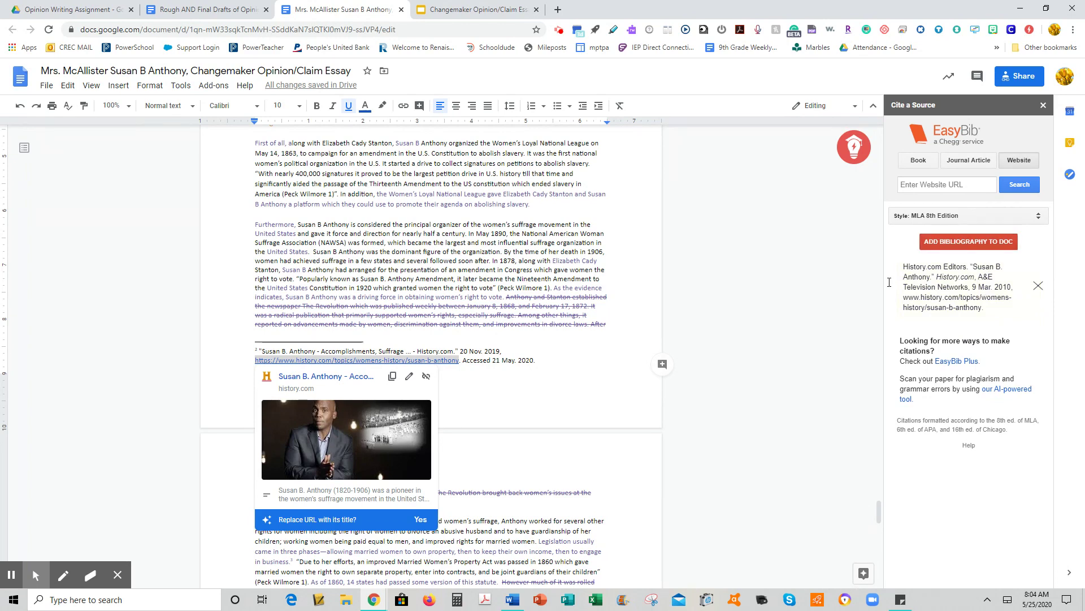
- Copy the historyplace.com speech URL from the old Work Cited into EasyBib, search it, and select it
{"action": "left_click_drag", "start_coordinate": [879, 512], "coordinate": [880, 530]}
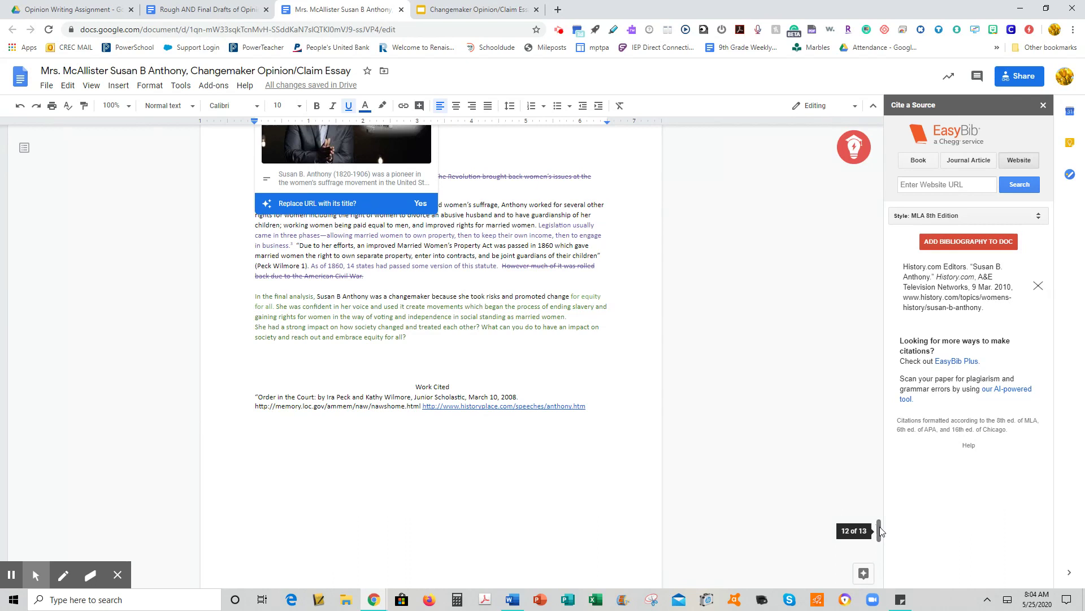
{"action": "left_click", "coordinate": [598, 503]}
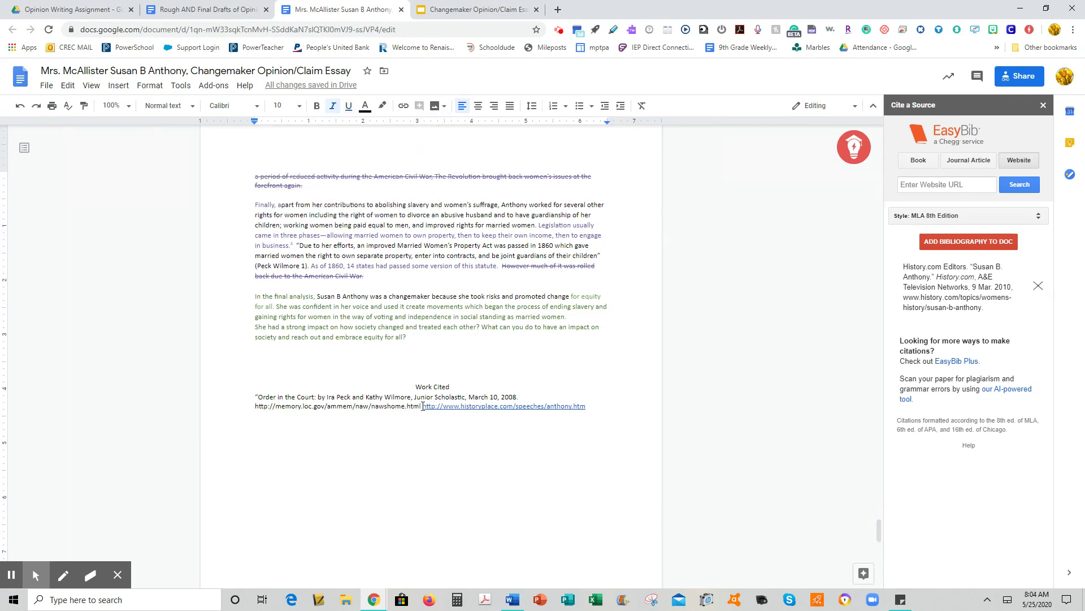
{"action": "left_click_drag", "start_coordinate": [423, 406], "coordinate": [586, 406]}
{"action": "key", "text": "ctrl+c"}
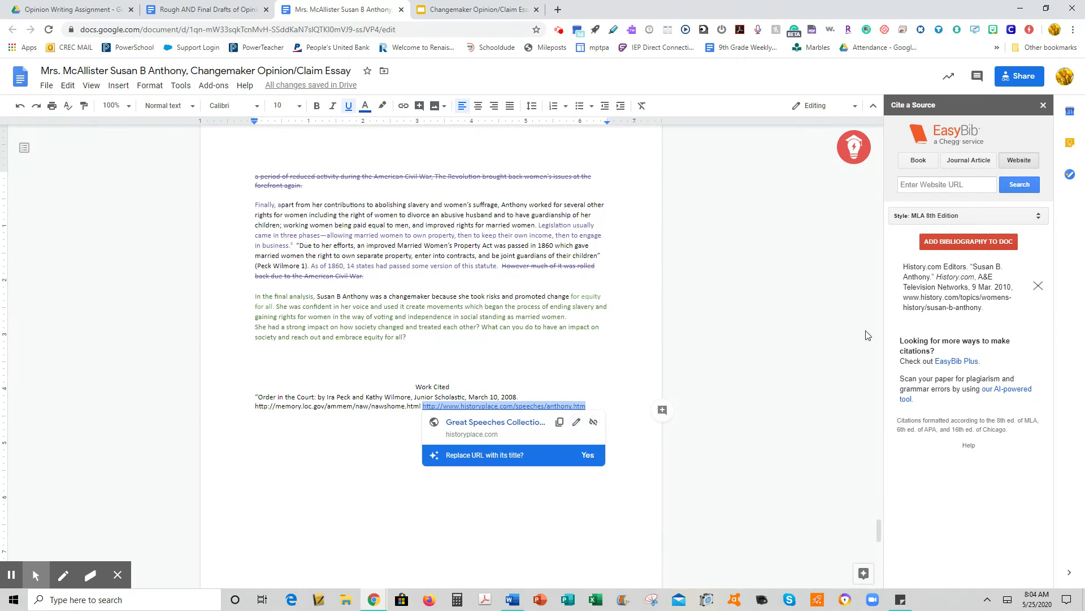
{"action": "left_click", "coordinate": [912, 186]}
{"action": "key", "text": "ctrl+v"}
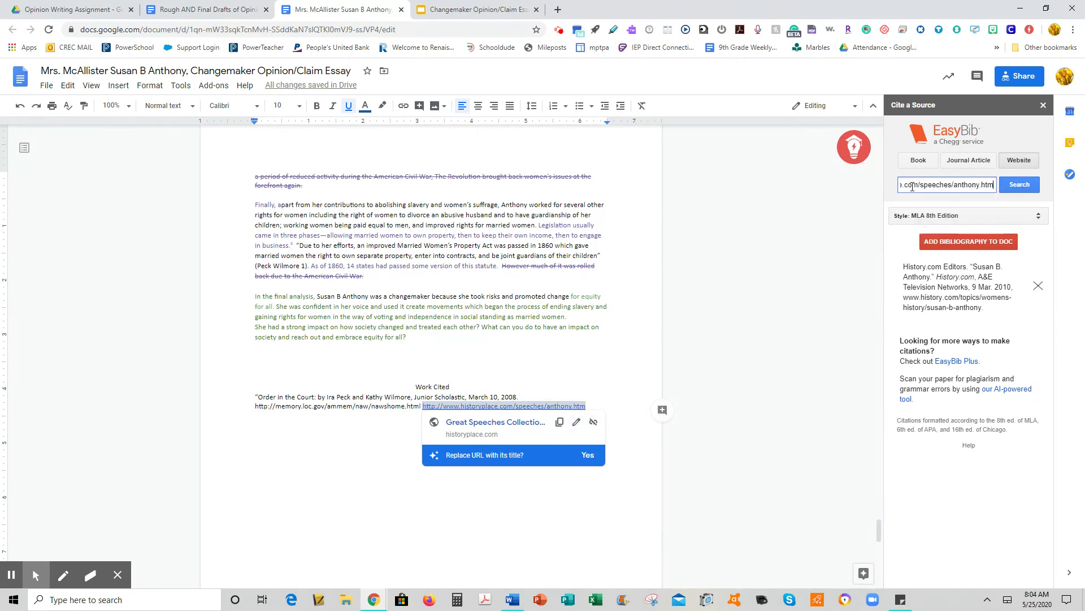
{"action": "left_click", "coordinate": [1030, 185]}
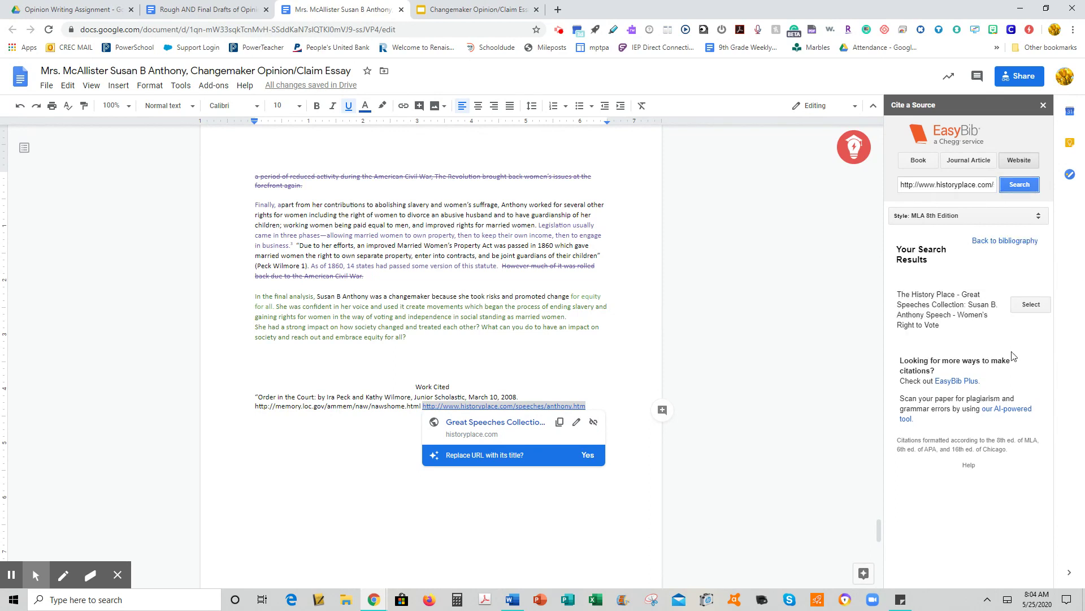
{"action": "left_click", "coordinate": [1026, 310]}
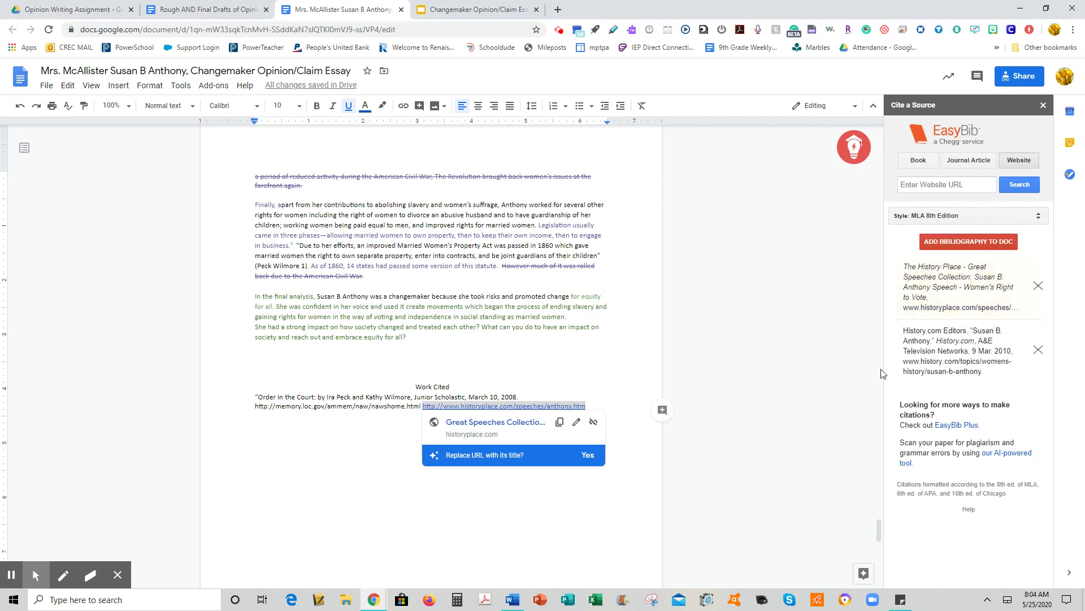
- Copy the Wikipedia Married Women's Property Acts footnote URL into EasyBib, search it, and select it
{"action": "scroll", "coordinate": [879, 541], "scroll_direction": "down", "scroll_amount": 5}
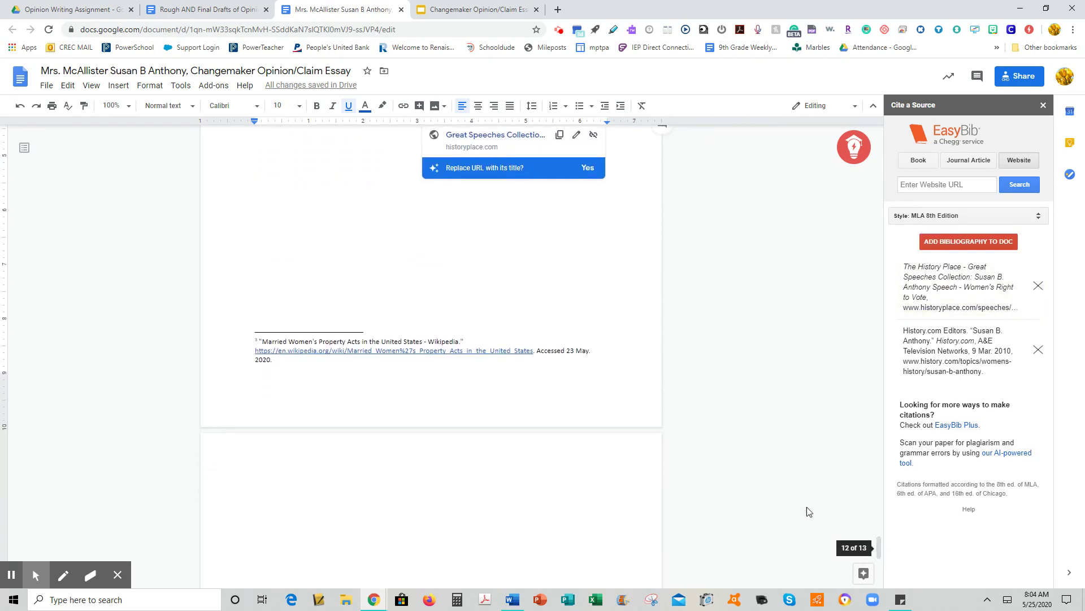
{"action": "left_click", "coordinate": [256, 350]}
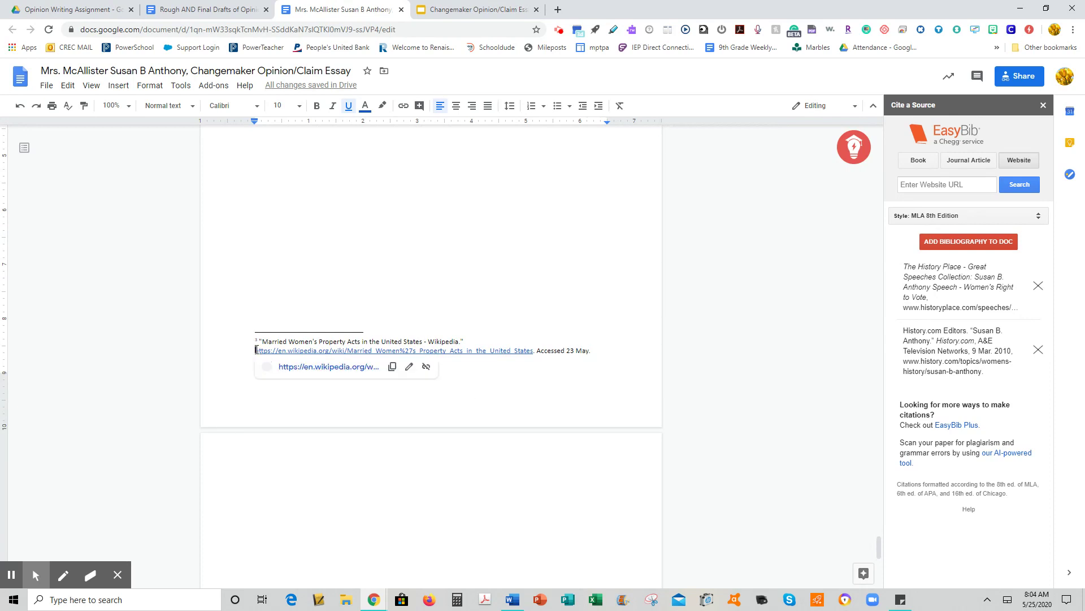
{"action": "left_click_drag", "start_coordinate": [256, 349], "coordinate": [532, 352]}
{"action": "key", "text": "ctrl+c"}
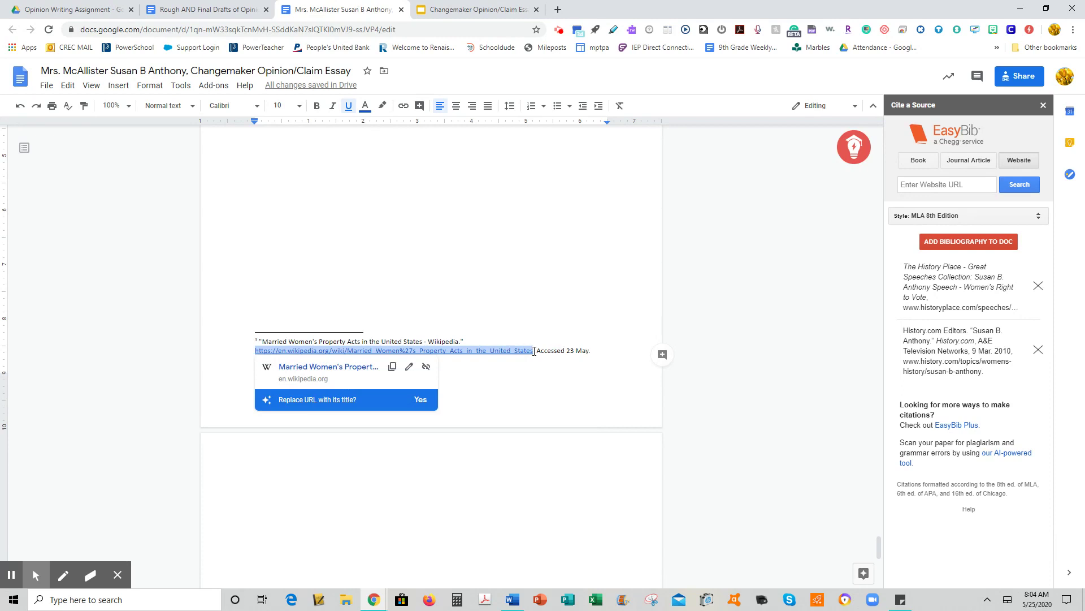
{"action": "left_click", "coordinate": [923, 184]}
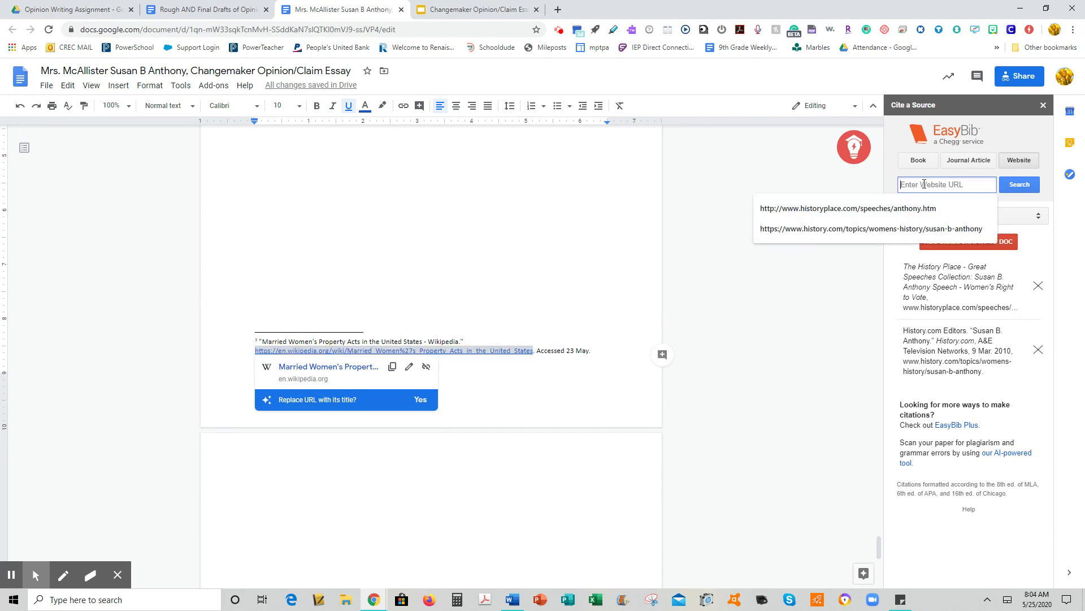
{"action": "key", "text": "ctrl+v"}
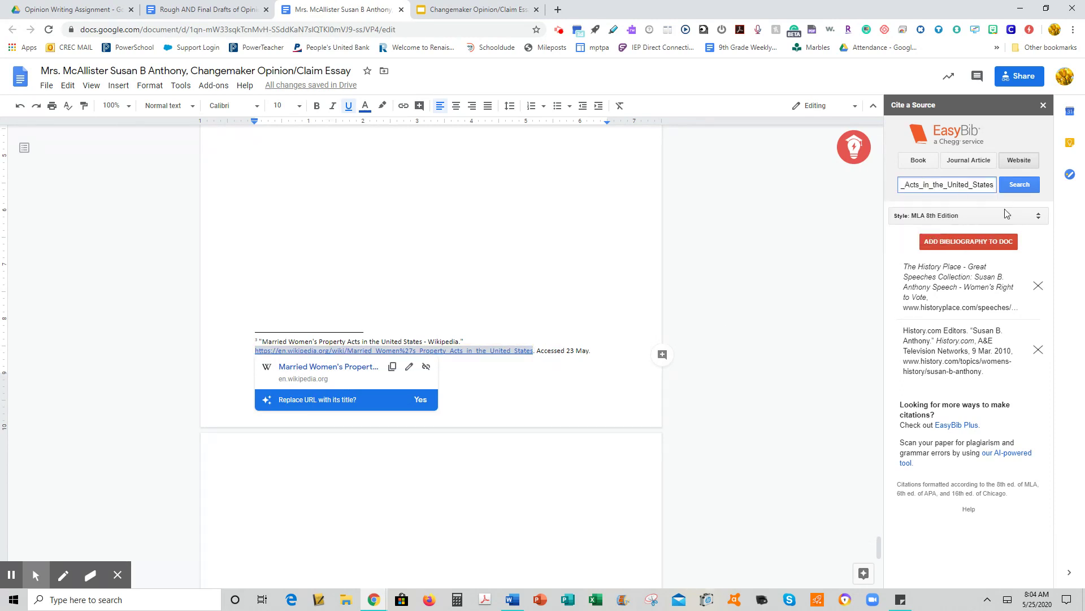
{"action": "left_click", "coordinate": [1030, 190]}
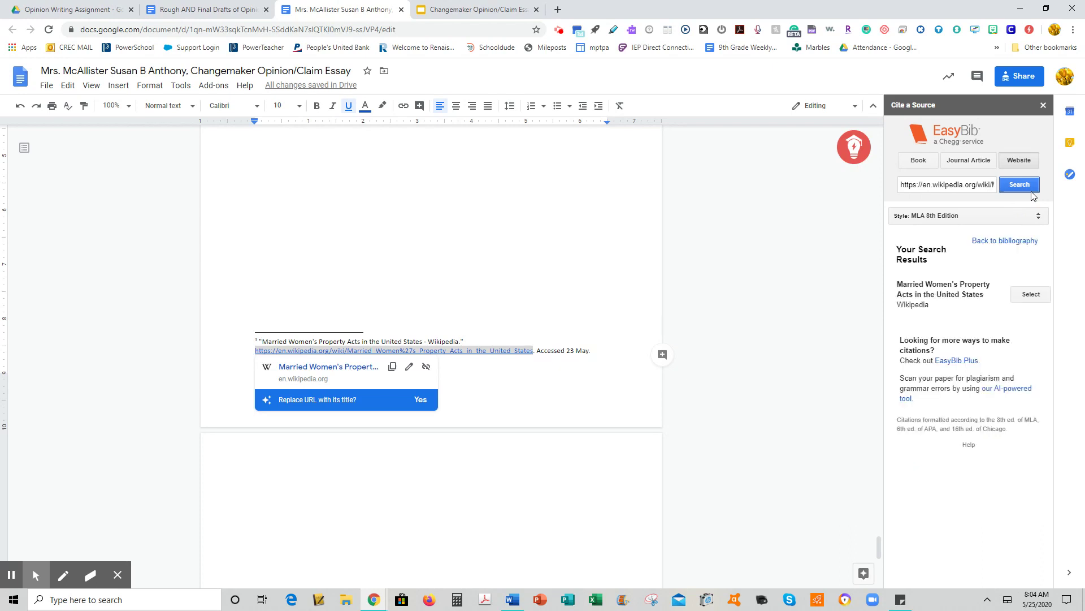
{"action": "left_click", "coordinate": [1035, 298]}
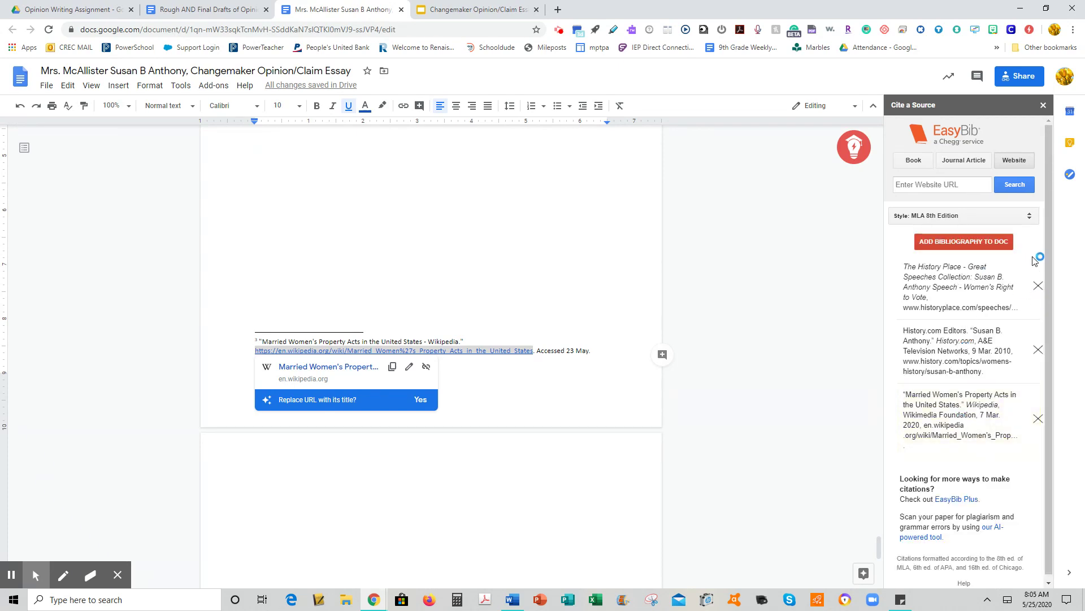
{"action": "left_click", "coordinate": [588, 384]}
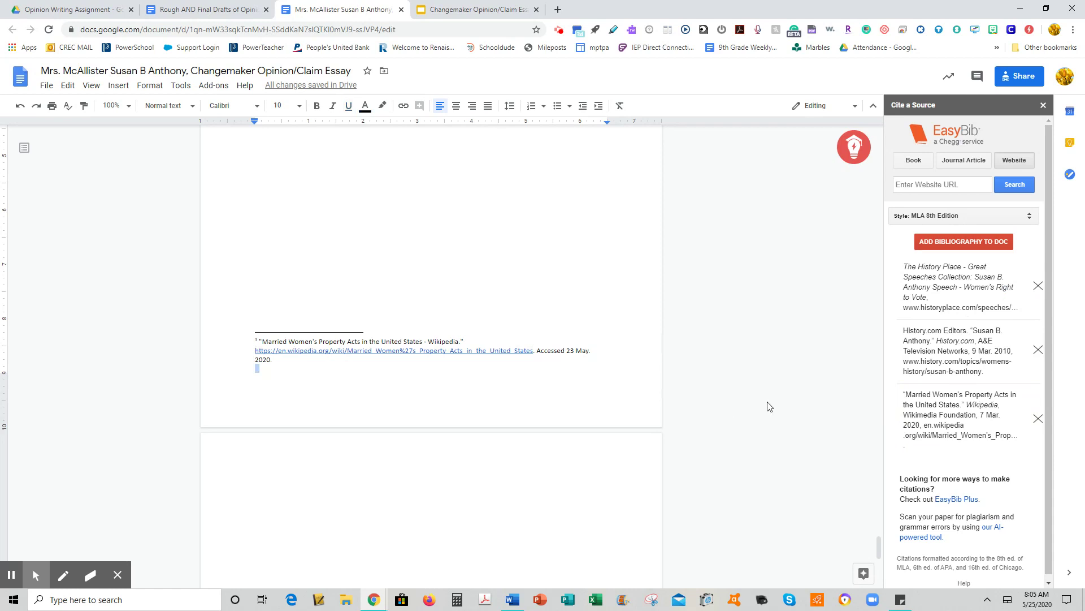
- Insert the EasyBib bibliography and delete the blank lines so Works Cited heads the final page
{"action": "left_click", "coordinate": [950, 245]}
{"action": "left_click_drag", "start_coordinate": [877, 546], "coordinate": [883, 561]}
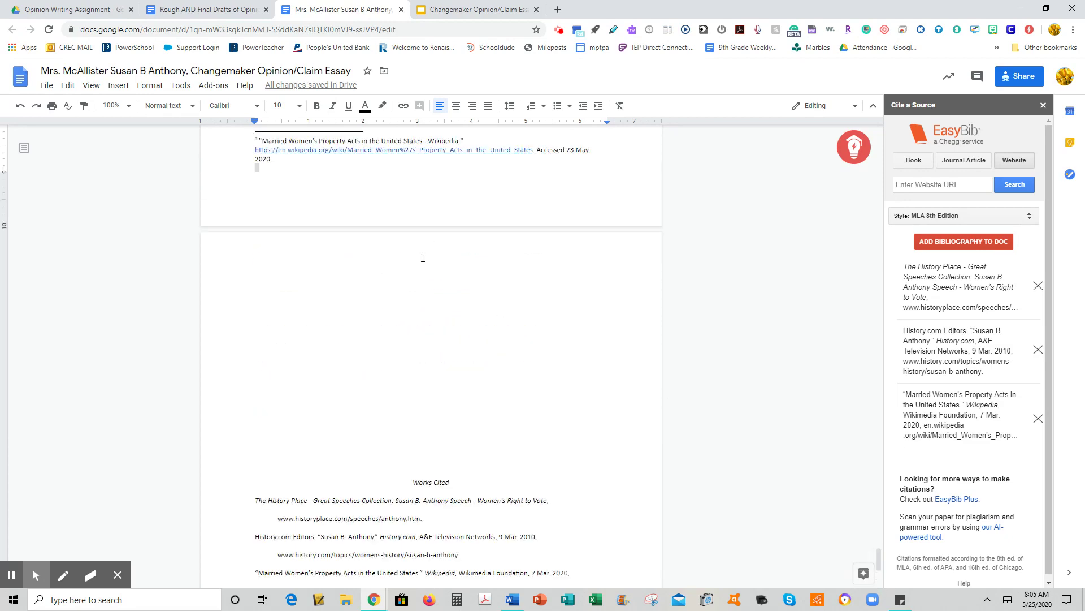
{"action": "left_click", "coordinate": [509, 275]}
{"action": "key", "text": "Delete"}
{"action": "key", "text": "Delete"}
{"action": "key", "text": "Delete"}
{"action": "key", "text": "Delete"}
{"action": "key", "text": "Delete"}
{"action": "key", "text": "Delete"}
{"action": "key", "text": "Delete"}
{"action": "key", "text": "Delete"}
{"action": "key", "text": "Delete"}
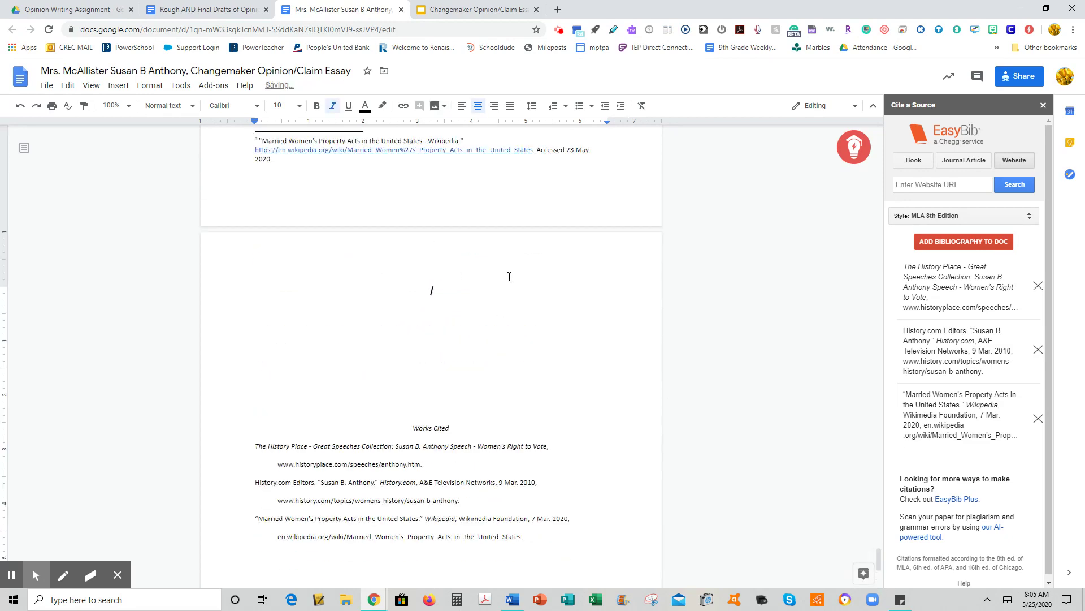
{"action": "key", "text": "Delete"}
{"action": "key", "text": "Delete"}
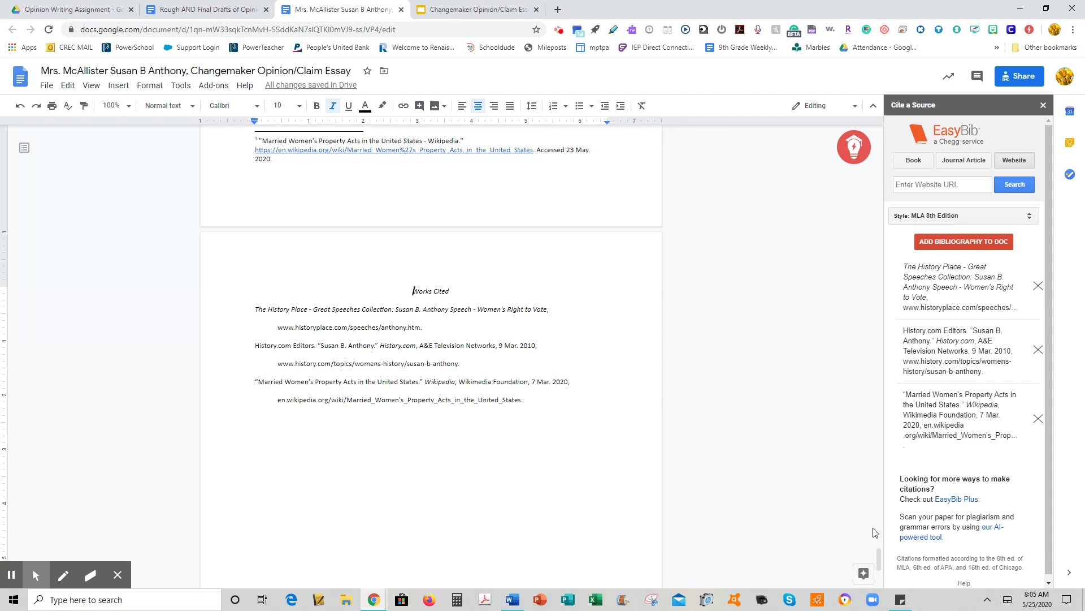
{"action": "left_click_drag", "start_coordinate": [880, 559], "coordinate": [880, 495]}
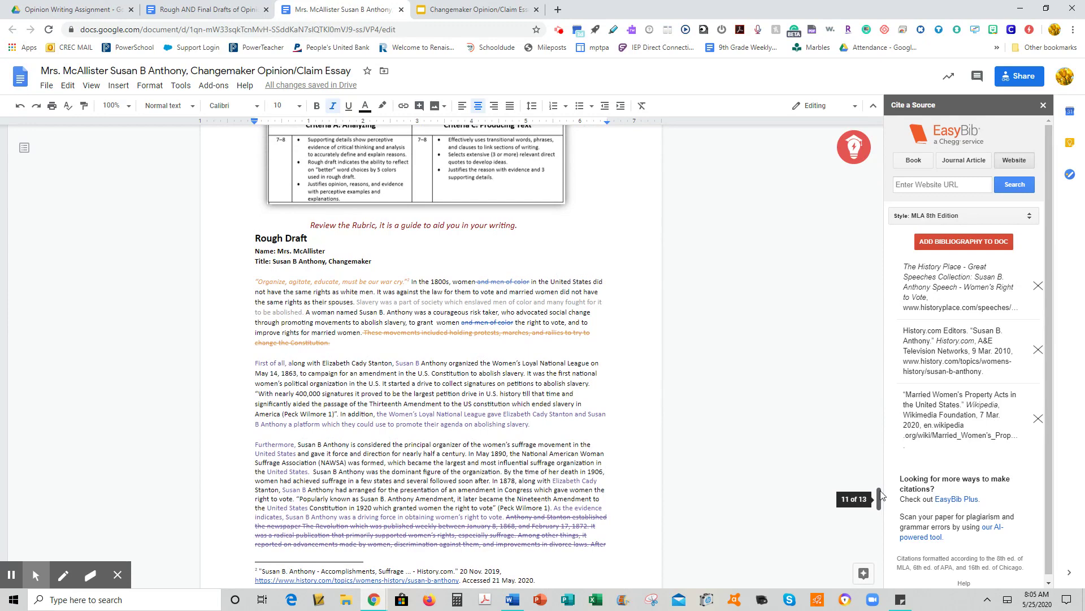
- Switch to the Changemaker Opinion/Claim Essay Writing presentation's Editing checklist slide
{"action": "scroll", "coordinate": [881, 495], "scroll_direction": "down", "scroll_amount": 2}
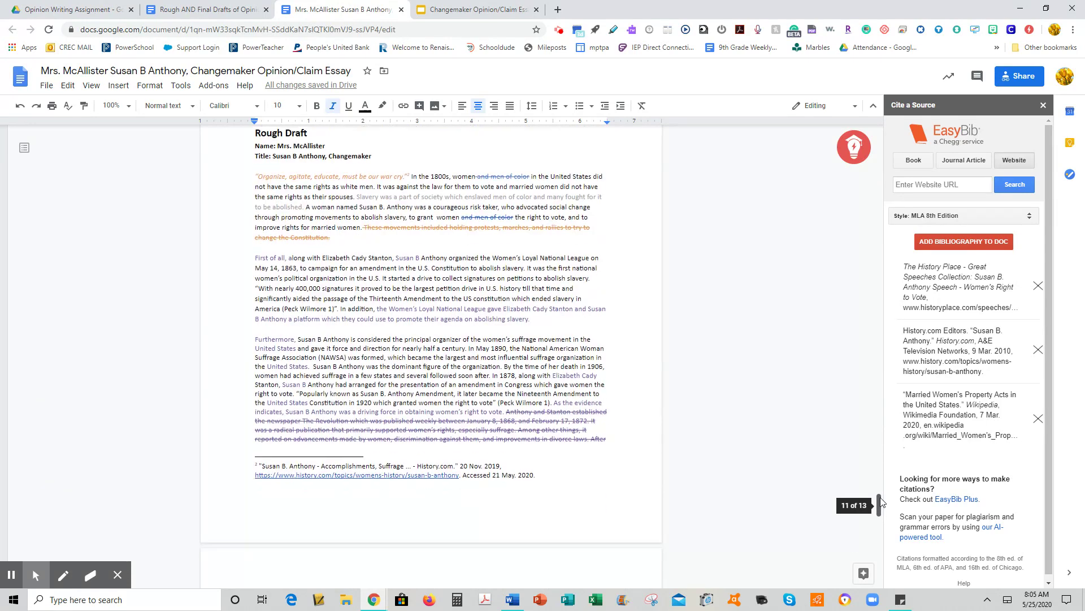
{"action": "left_click", "coordinate": [431, 9]}
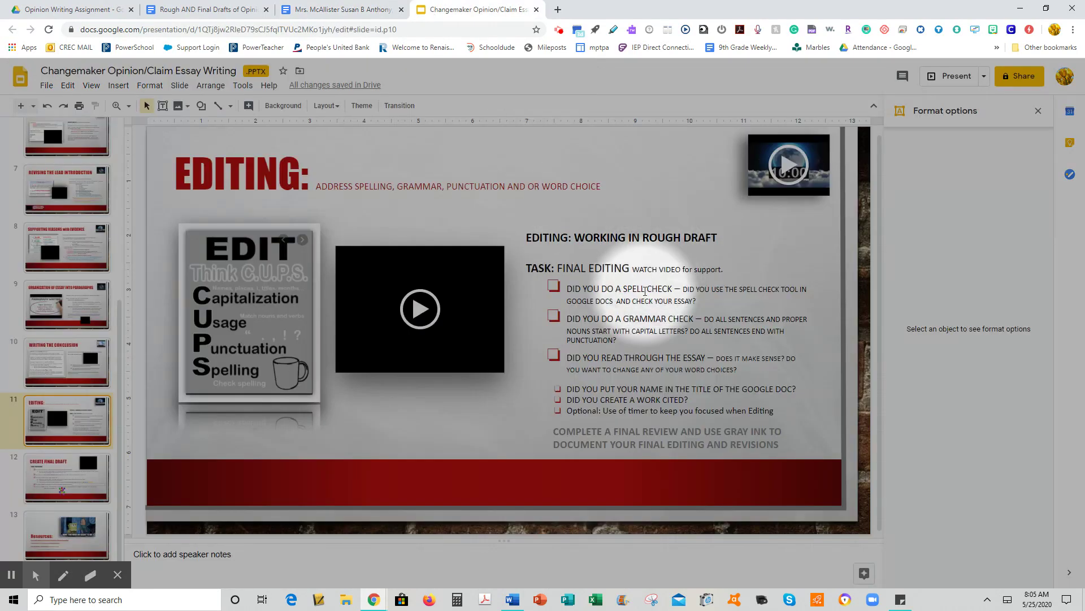